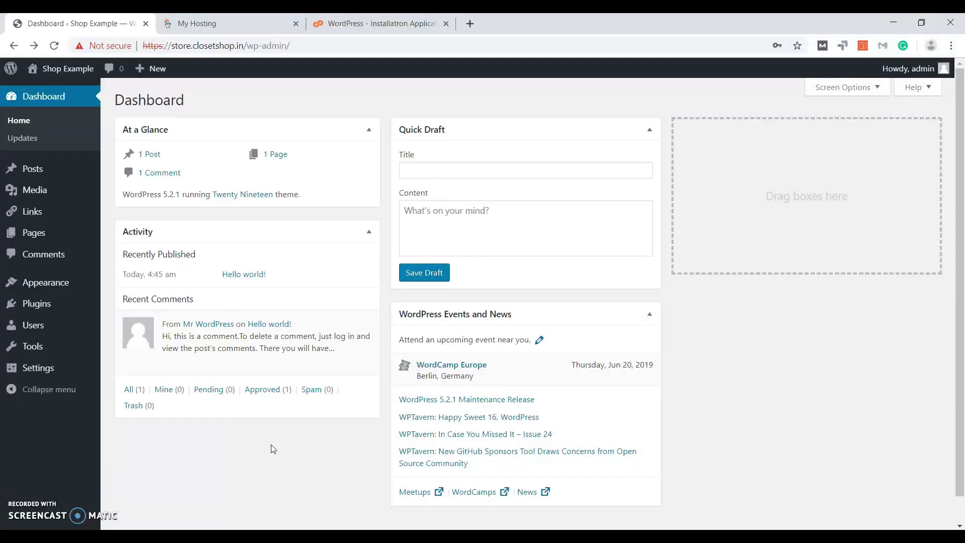
Close the My Hosting and Installatron browser tabs and open the shop's front end in a new tab.
click(296, 24)
click(296, 24)
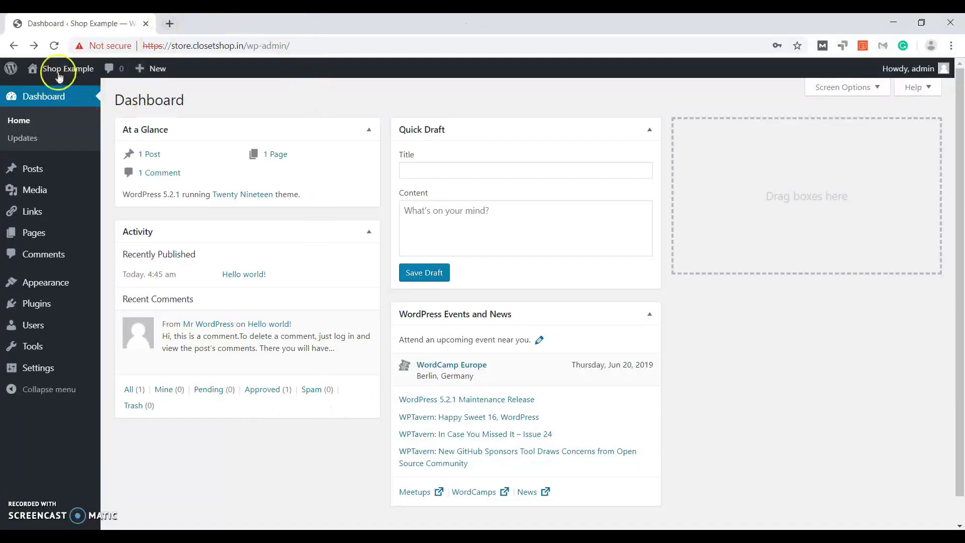
right_click(68, 90)
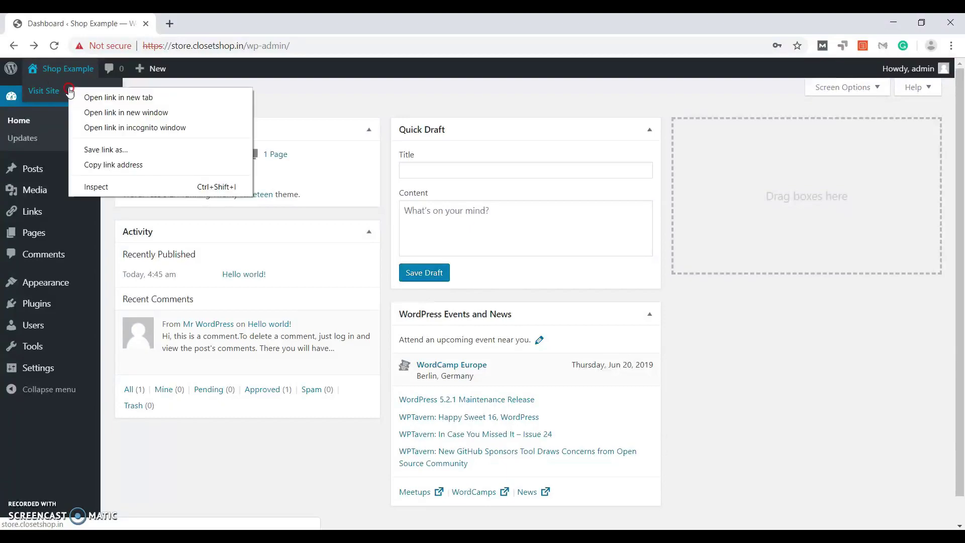
click(168, 97)
click(195, 20)
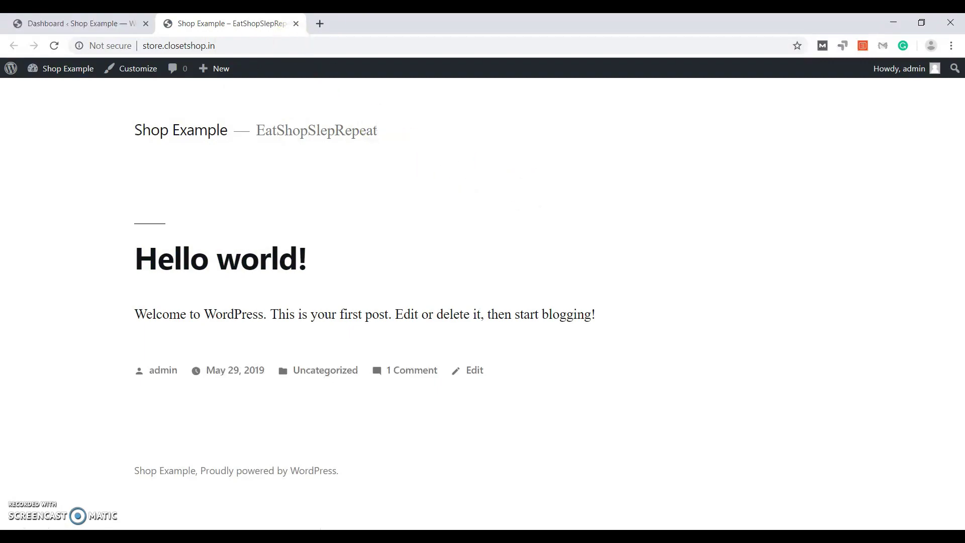
Return to the WordPress dashboard and search the plugins available to add for "woocommerce".
click(107, 24)
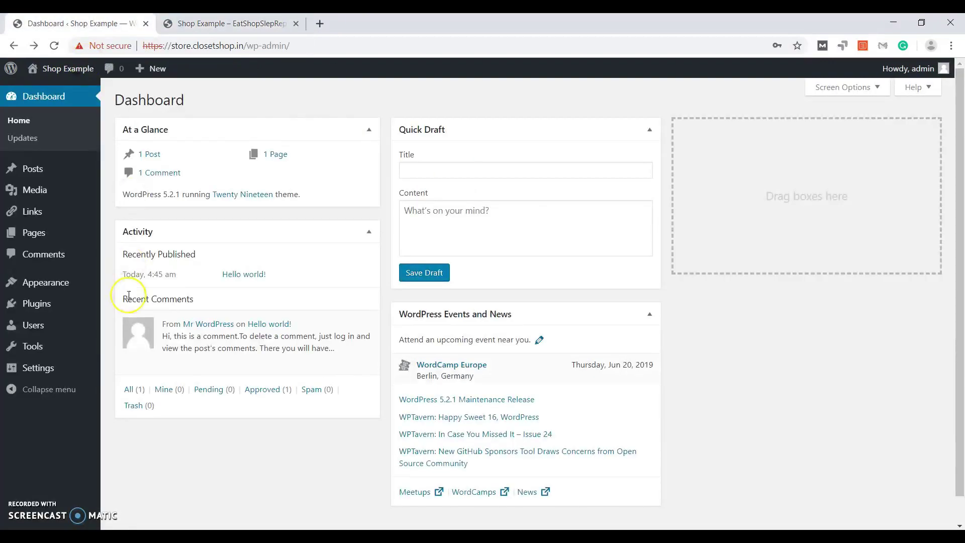
mouse_move(79, 309)
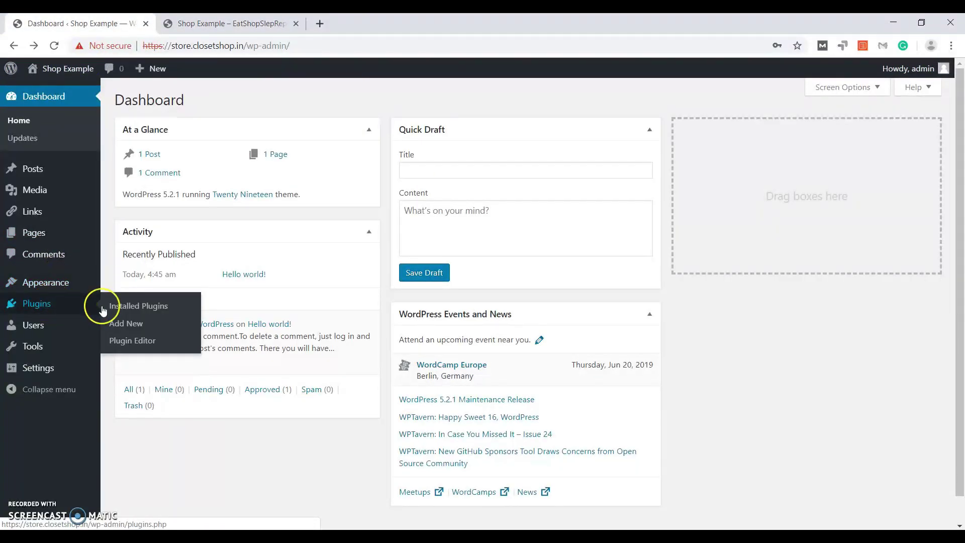
click(127, 324)
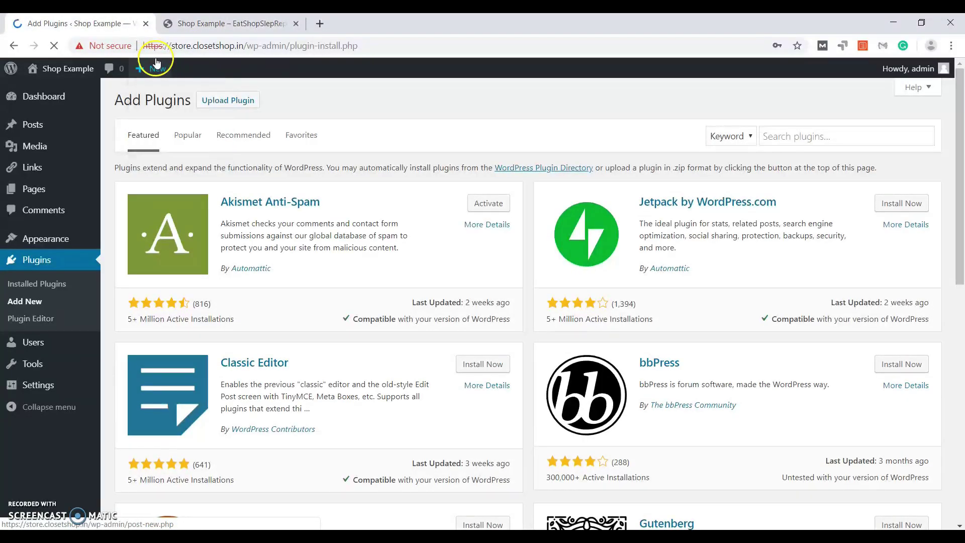
click(803, 137)
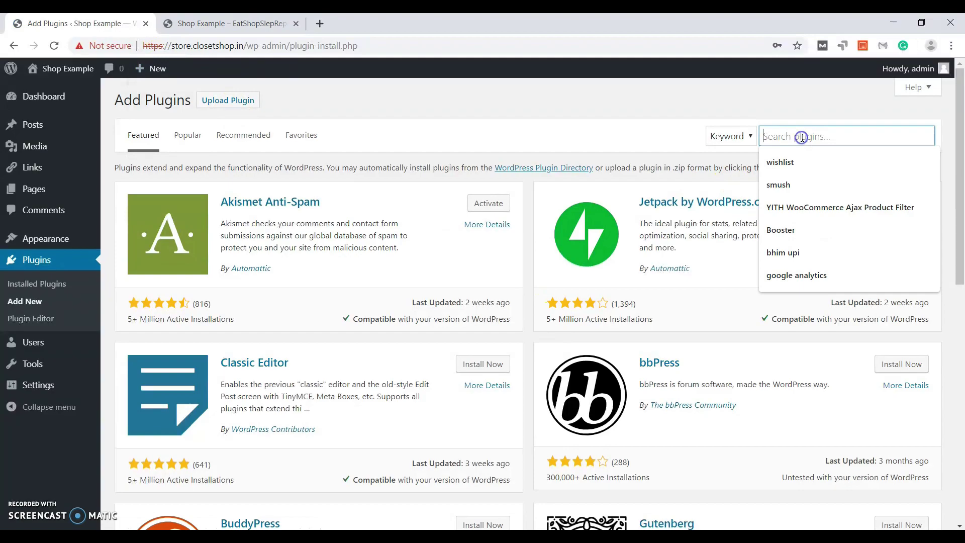
text(woocommerce)
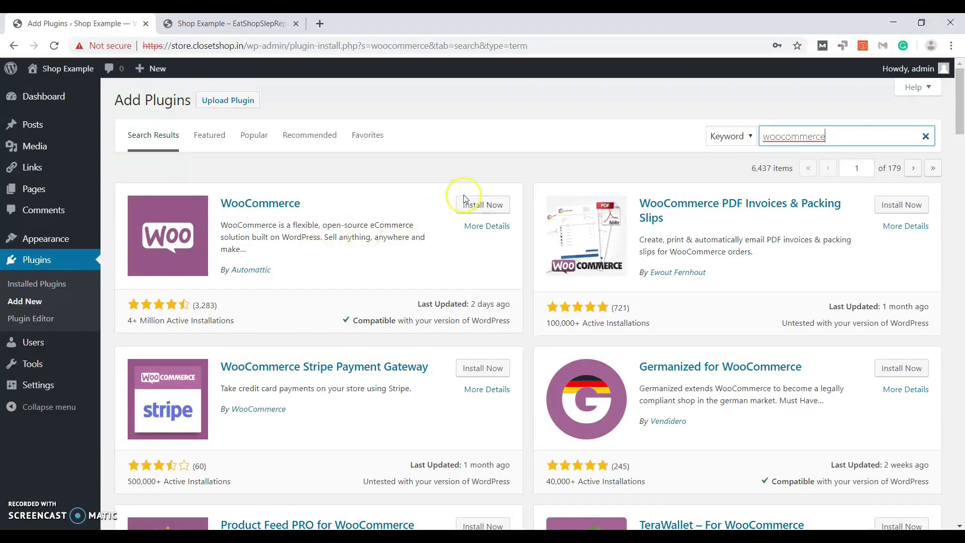
Install and activate the WooCommerce plugin by Automattic.
click(466, 205)
key(ctrl+Tab)
key(ctrl+Tab)
click(436, 109)
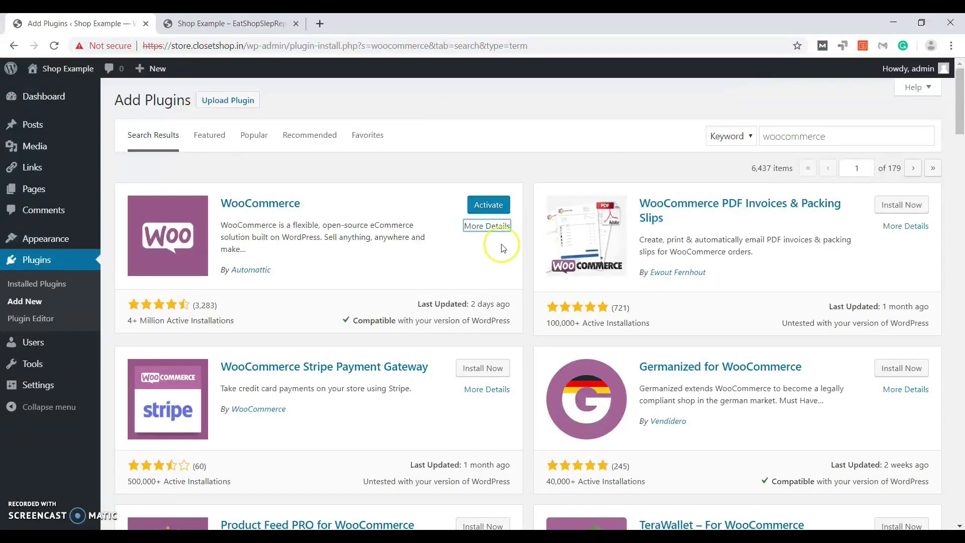
click(492, 205)
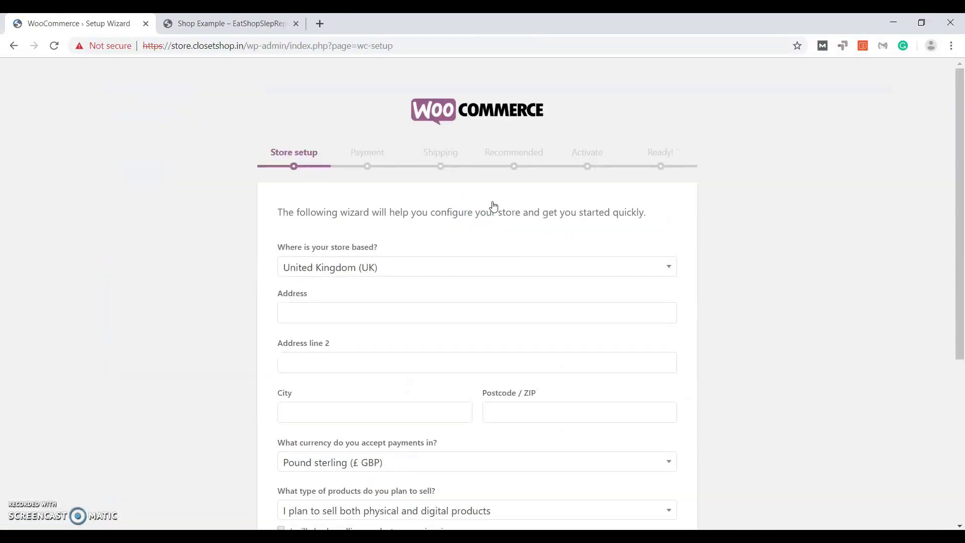
Set the store's location to India and enter "Test" as the first address line in the setup wizard.
click(489, 275)
text(in)
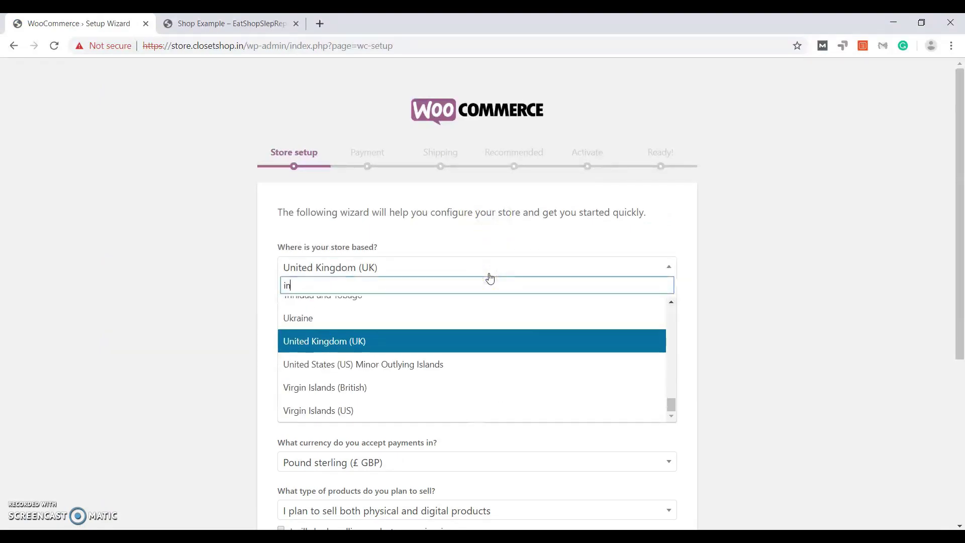
text(di)
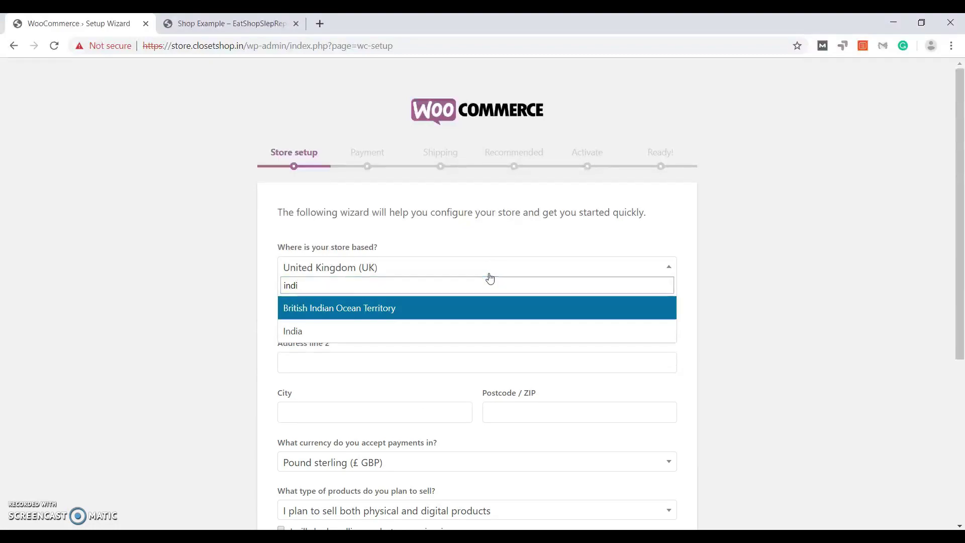
key(Down)
key(Return)
click(446, 308)
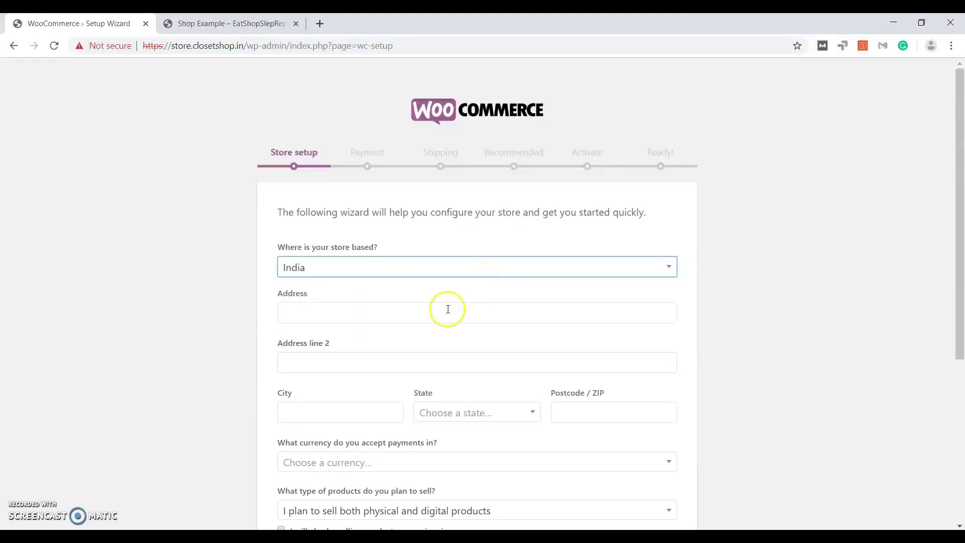
text(T)
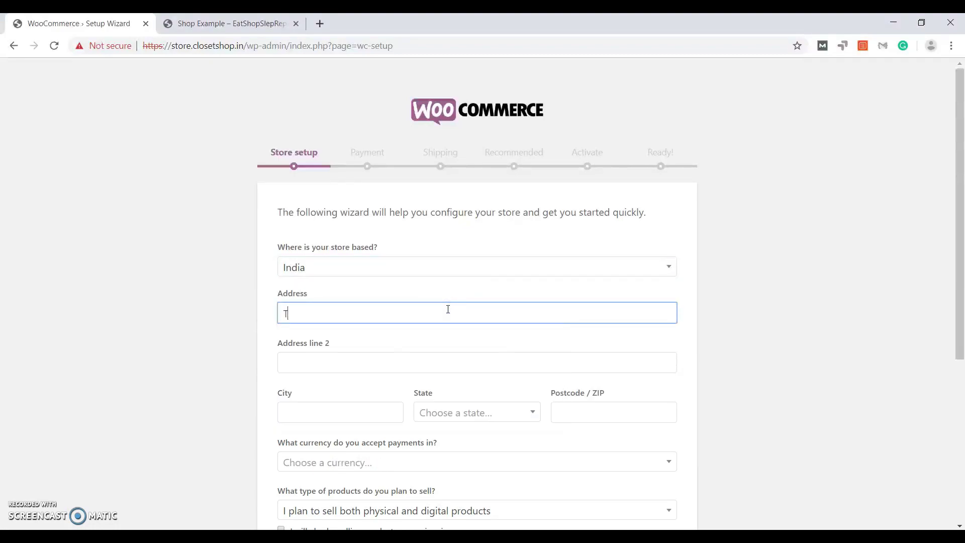
text(est)
key(Tab)
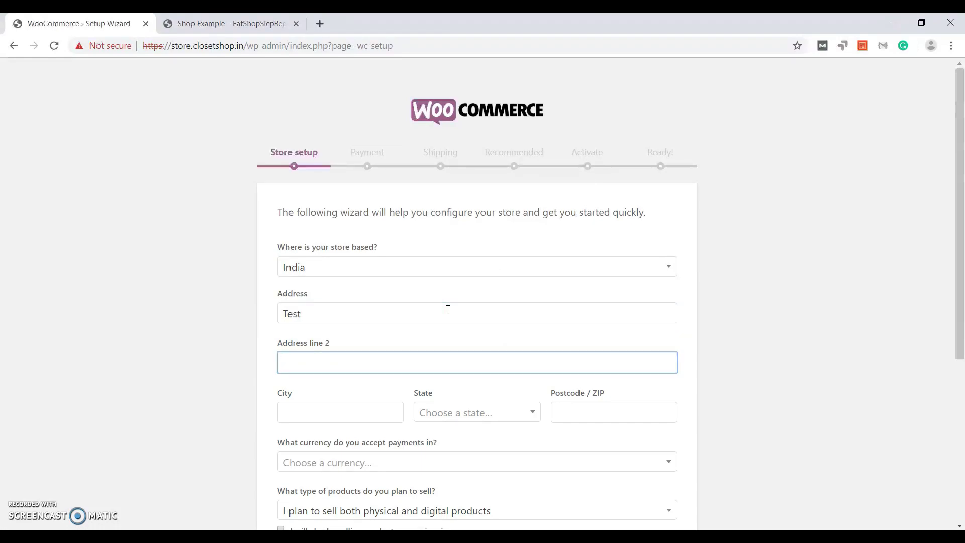
Enter Mumbai as the store's city and choose Maharashtra as its state.
click(367, 414)
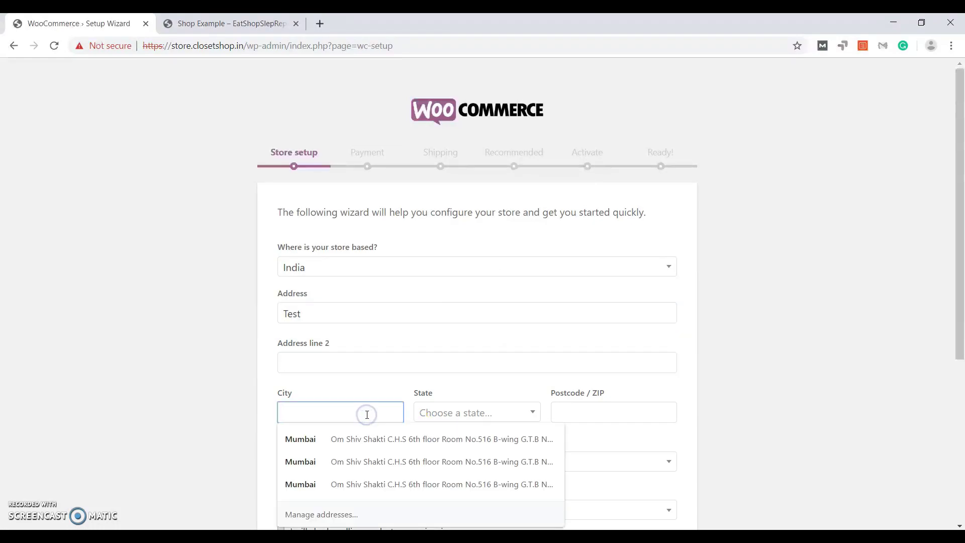
text(Mumbai)
key(Tab)
text(Test)
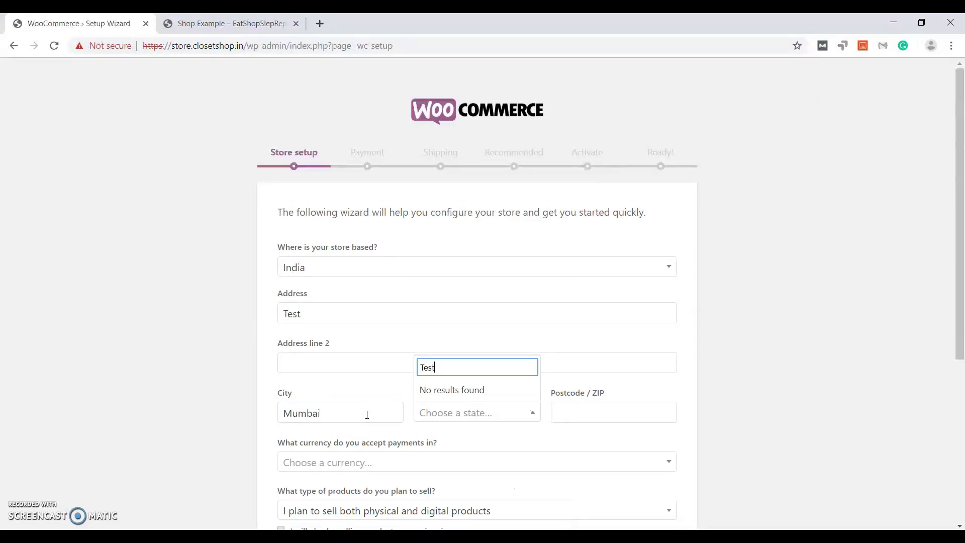
key(BackSpace)
key(BackSpace)
key(BackSpace)
text(M)
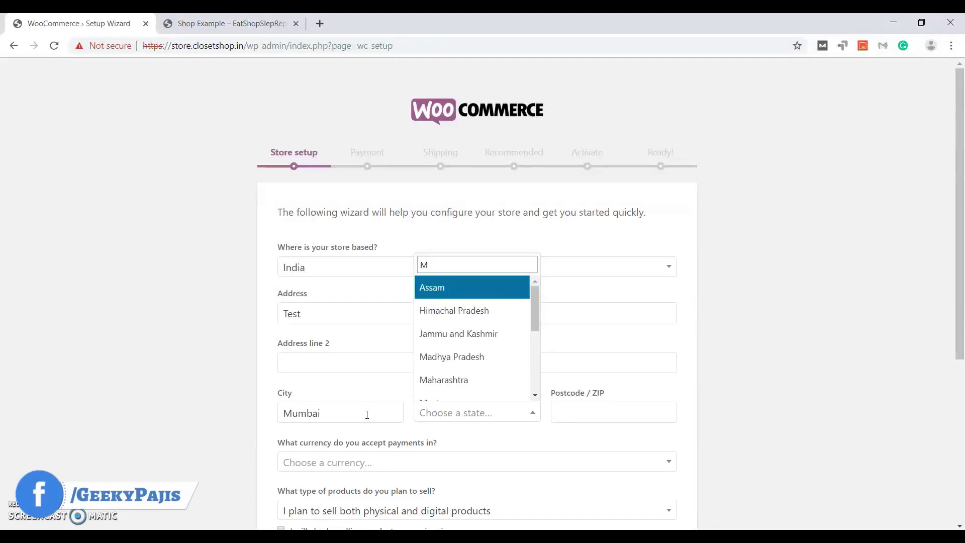
text(aha)
key(Return)
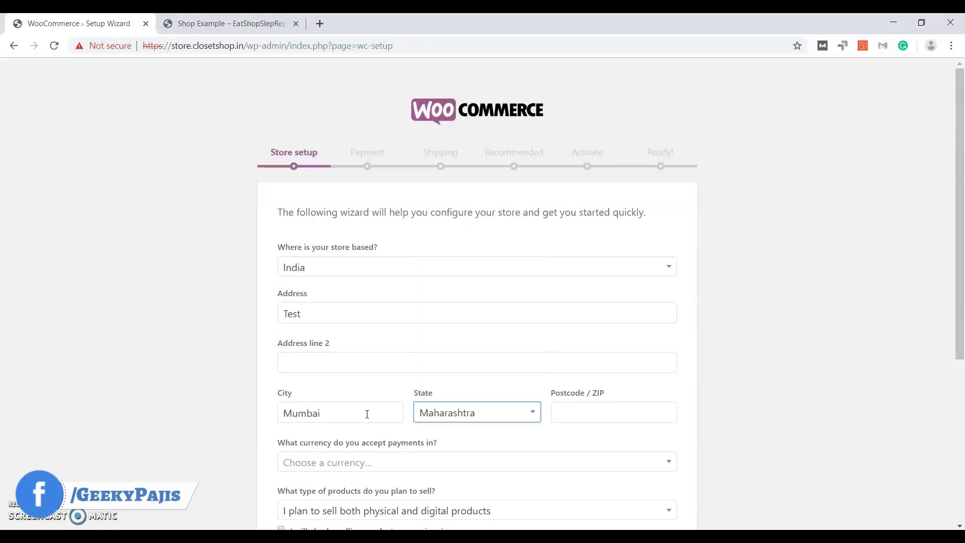
Enter the store's postcode and set the accepted payment currency to Indian rupee (₹ INR).
click(604, 411)
text(49643)
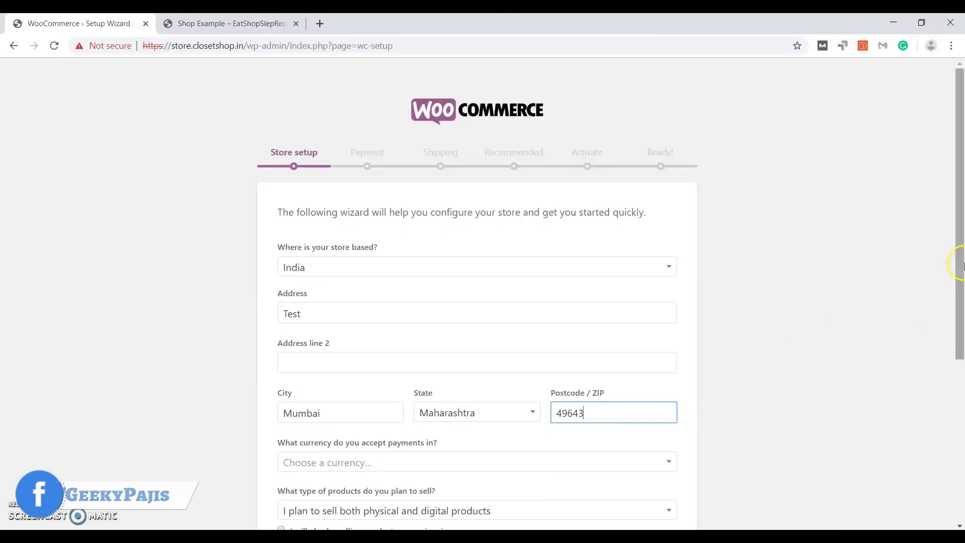
scroll(955, 263, down, 3)
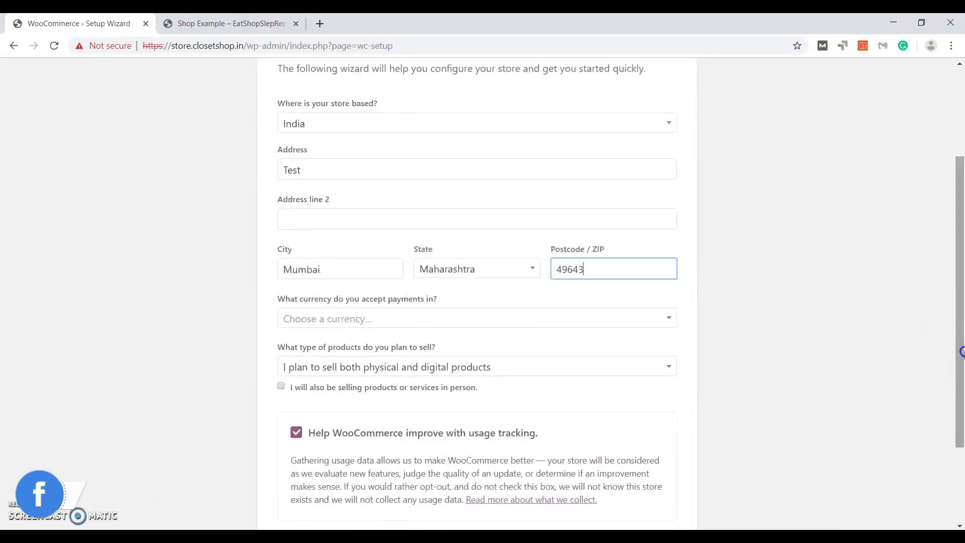
click(471, 319)
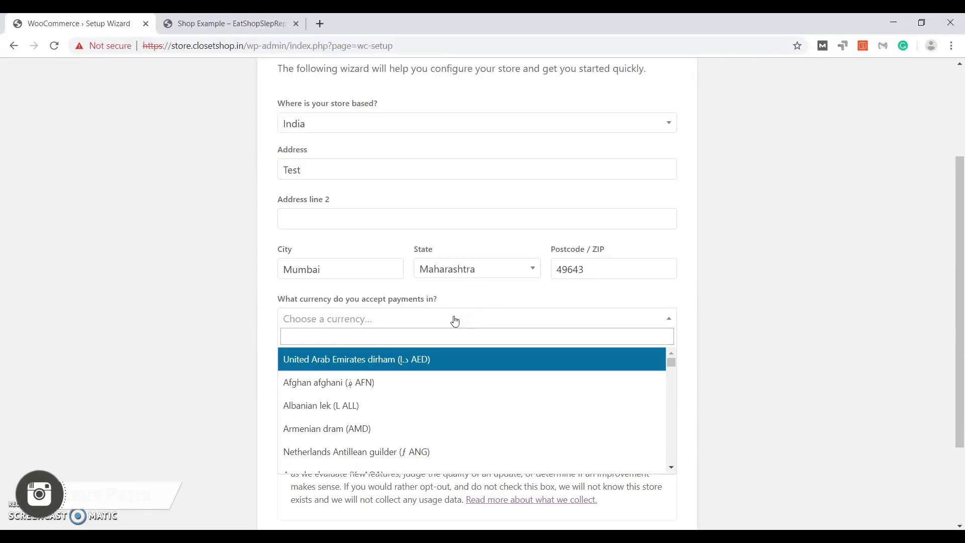
text(inr)
click(431, 359)
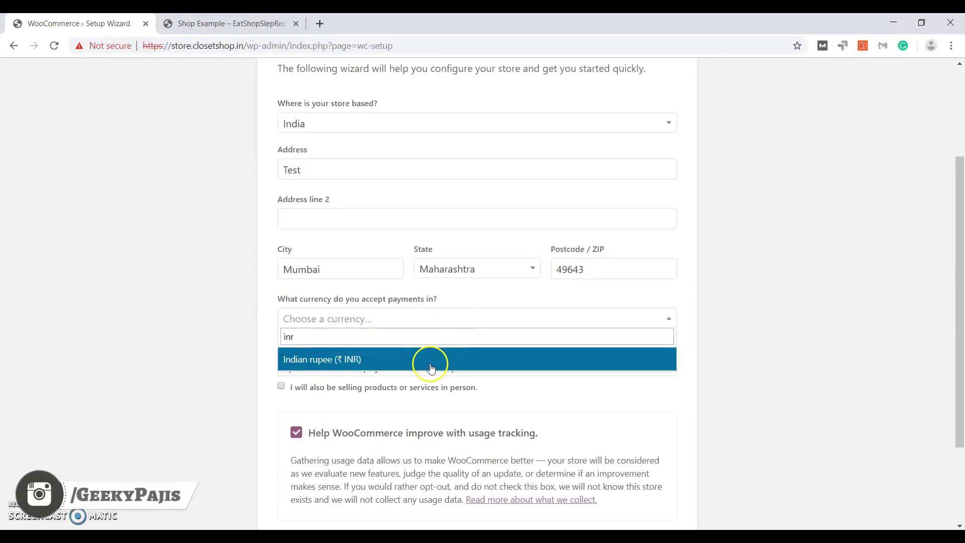
Set the product type to "I plan to sell physical products" and submit the store setup page.
click(368, 383)
click(361, 368)
click(358, 385)
click(350, 372)
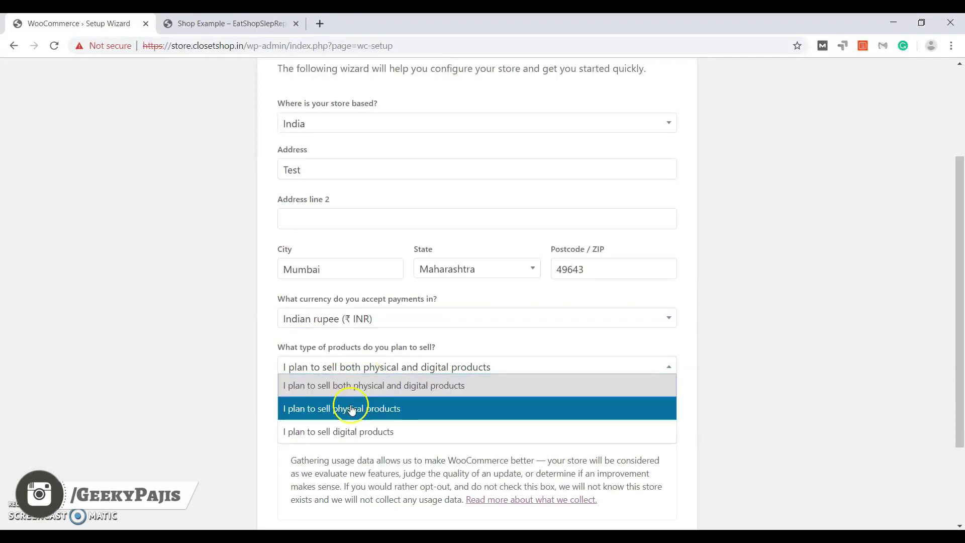
click(389, 413)
scroll(930, 282, down, 3)
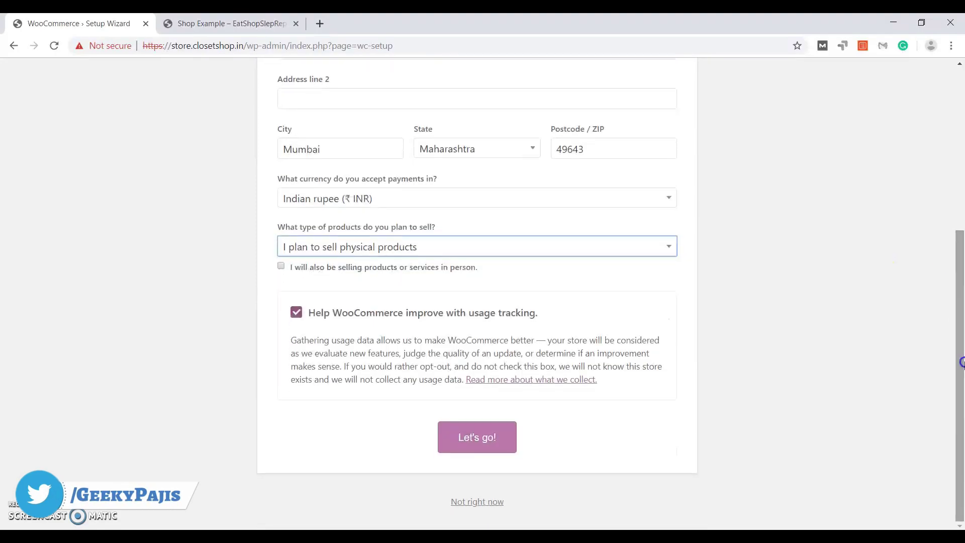
click(481, 439)
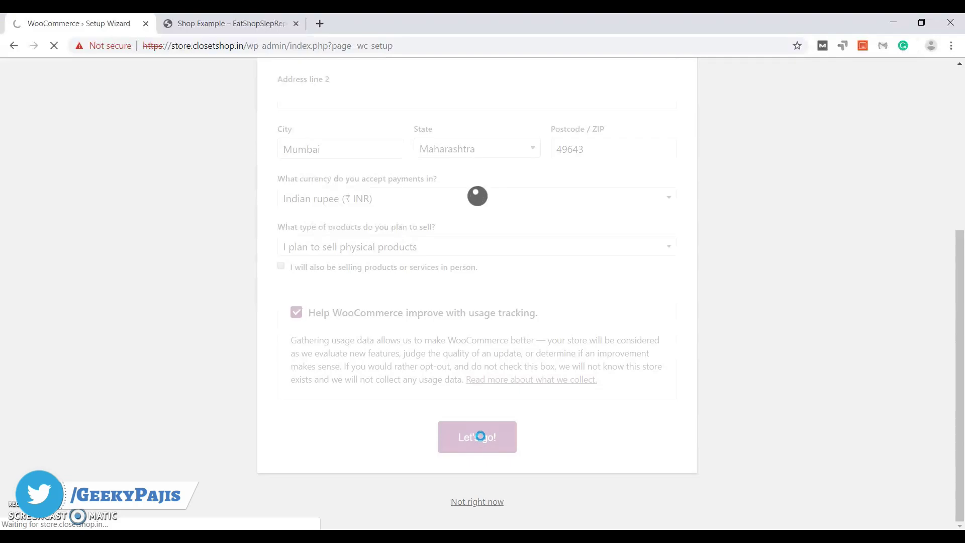
Expand the offline payment methods and enable Cash on delivery.
scroll(954, 353, up, 2)
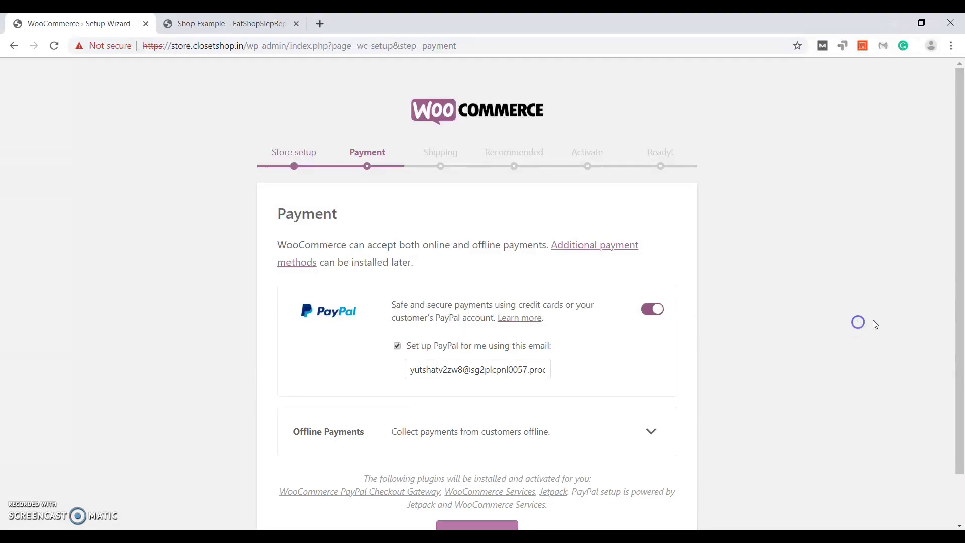
drag(956, 309, 960, 329)
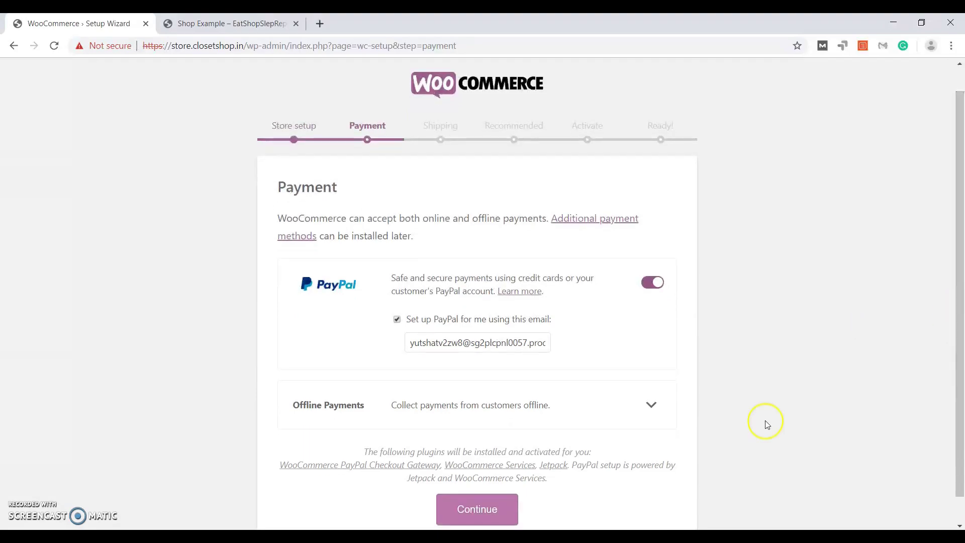
click(617, 420)
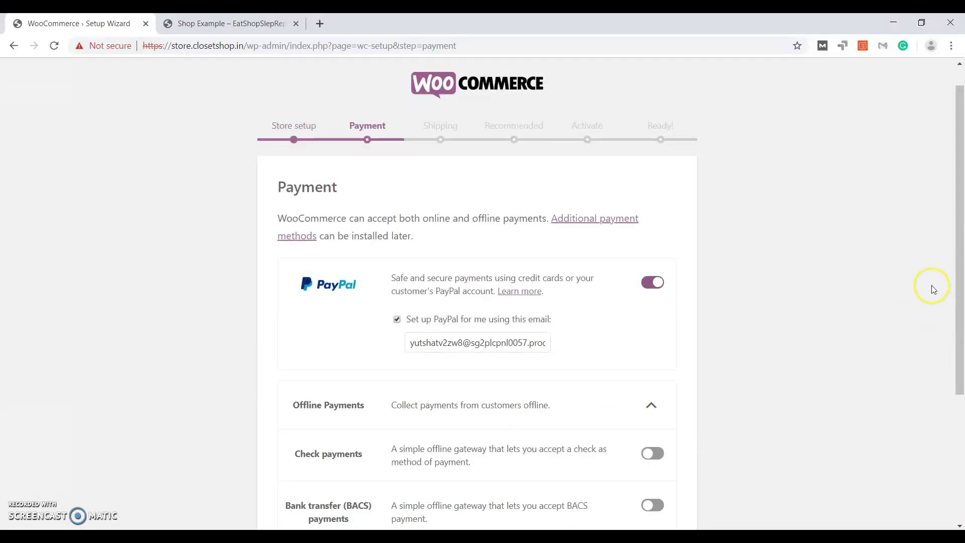
scroll(905, 289, down, 3)
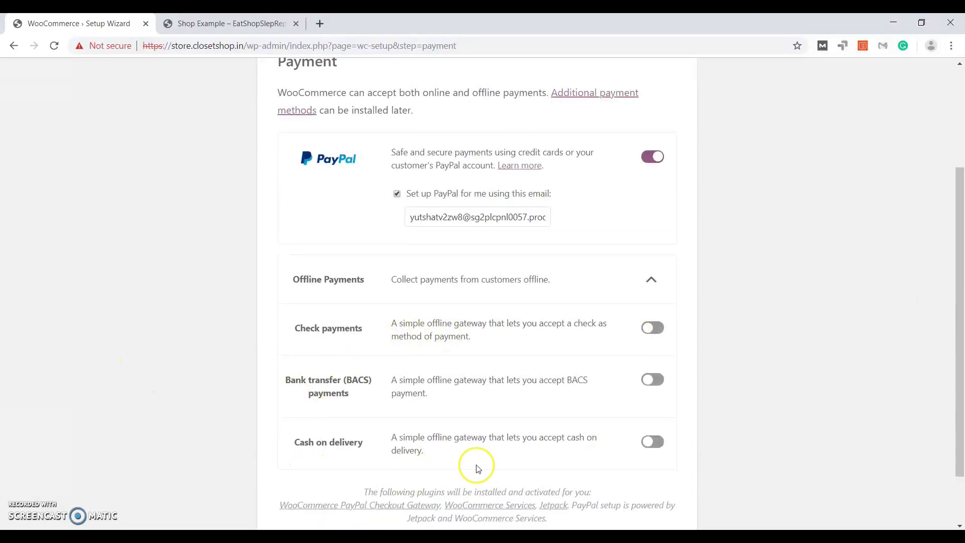
click(668, 447)
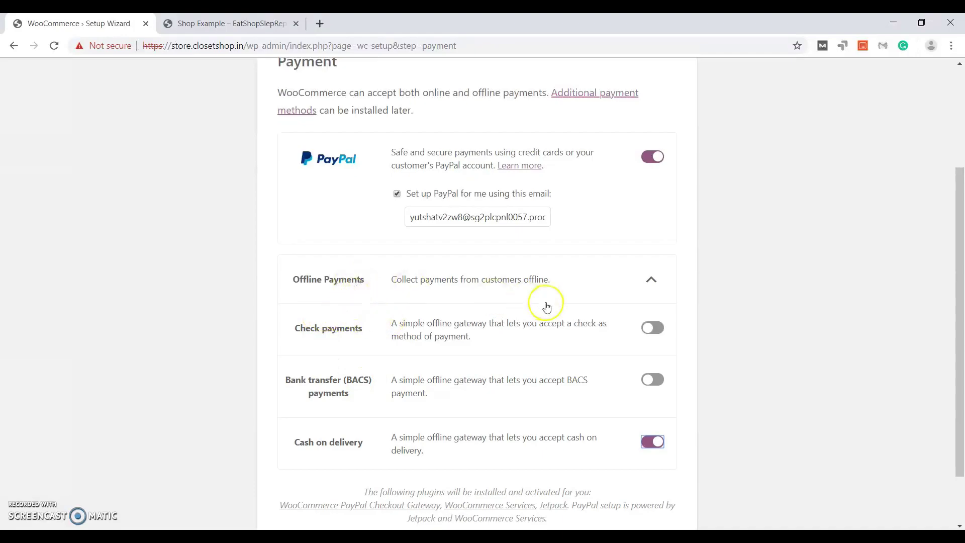
Disable PayPal as a payment method and continue to the Shipping step of the wizard.
scroll(674, 300, up, 3)
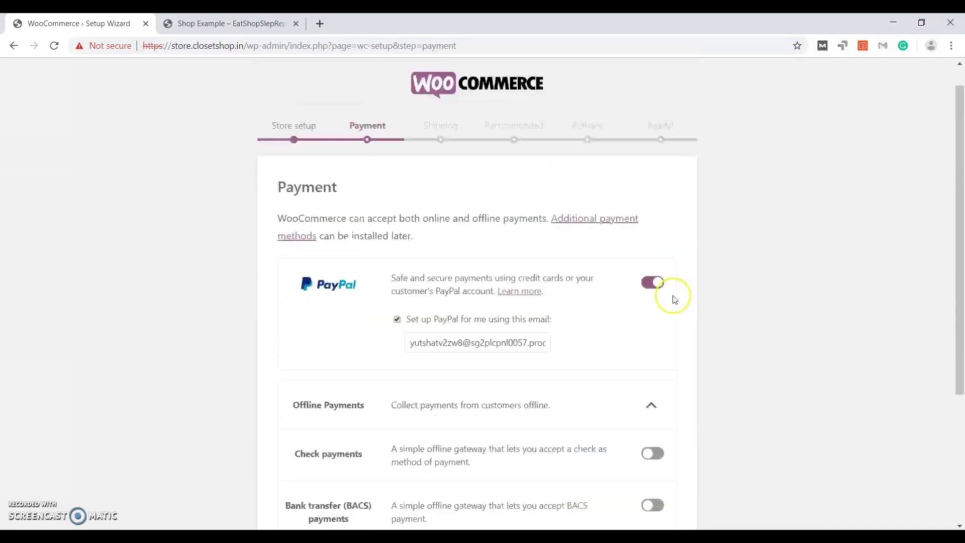
click(646, 283)
scroll(780, 252, down, 2)
click(497, 480)
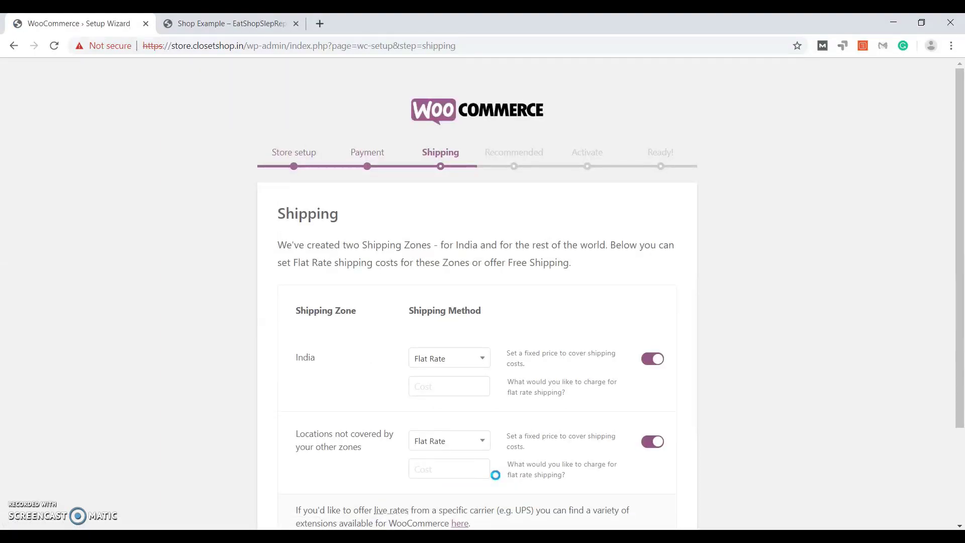
Set the flat rate shipping cost for the India zone to 50.
scroll(577, 345, down, 1)
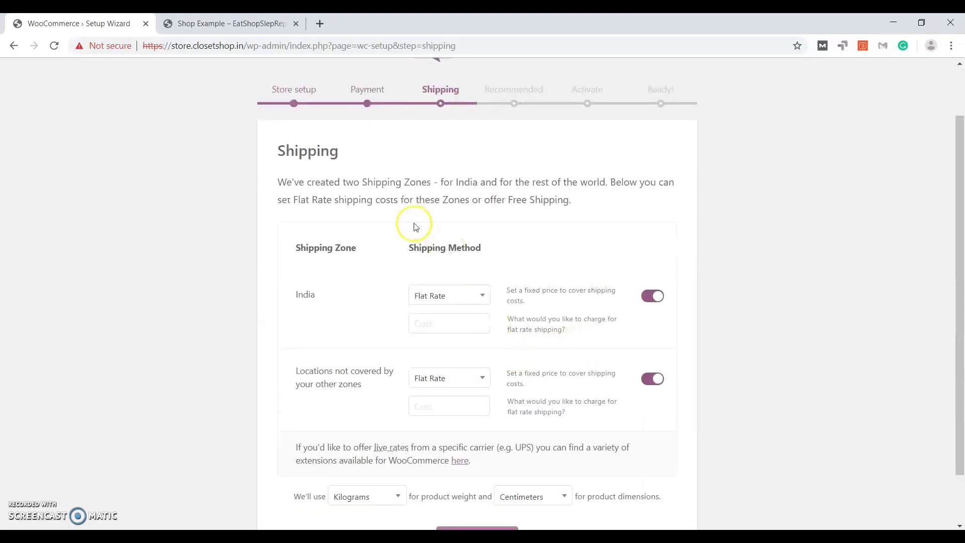
click(464, 322)
click(460, 346)
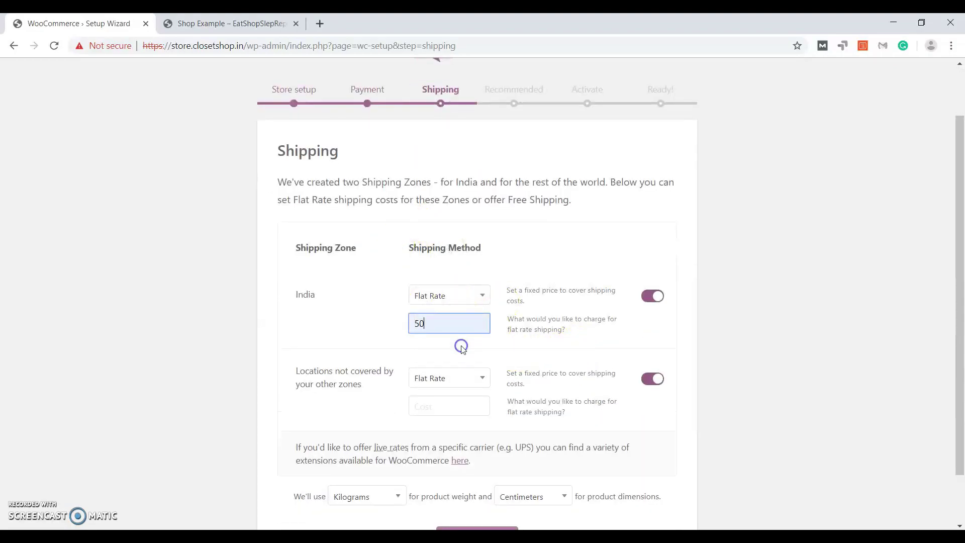
Set the shipping method for locations not covered by other zones to Free Shipping.
click(455, 378)
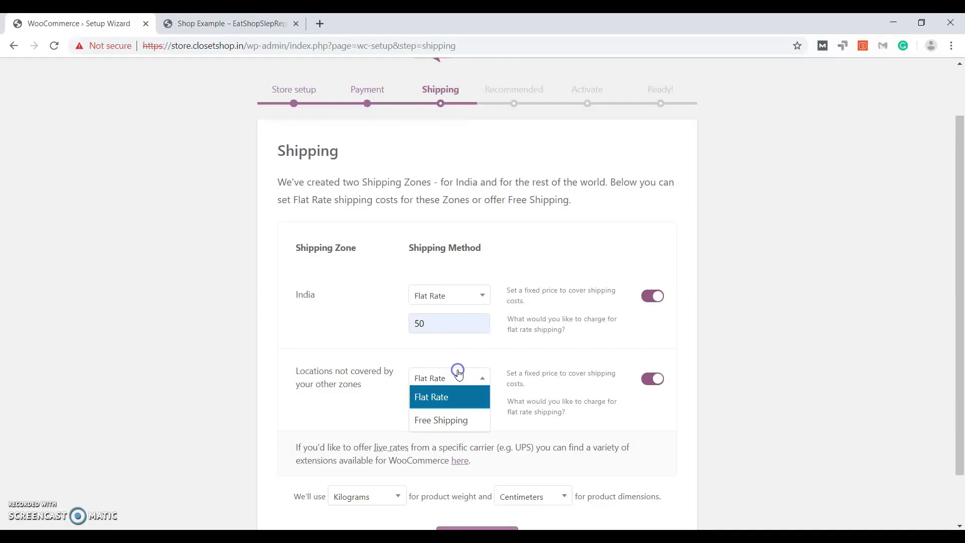
click(448, 420)
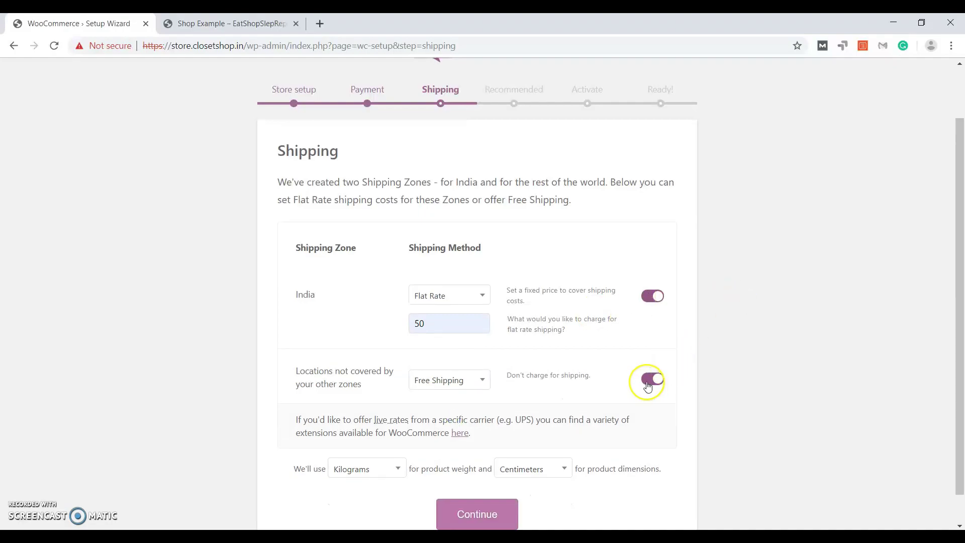
Set the product weight unit to Grams and the dimensions unit to Centimeters, and submit the shipping page.
scroll(693, 367, down, 1)
click(365, 438)
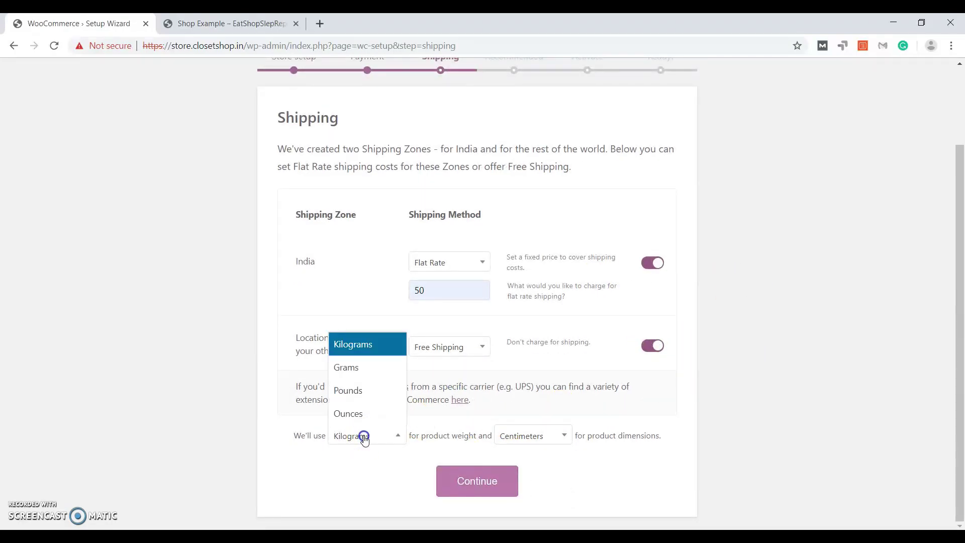
click(358, 368)
click(537, 437)
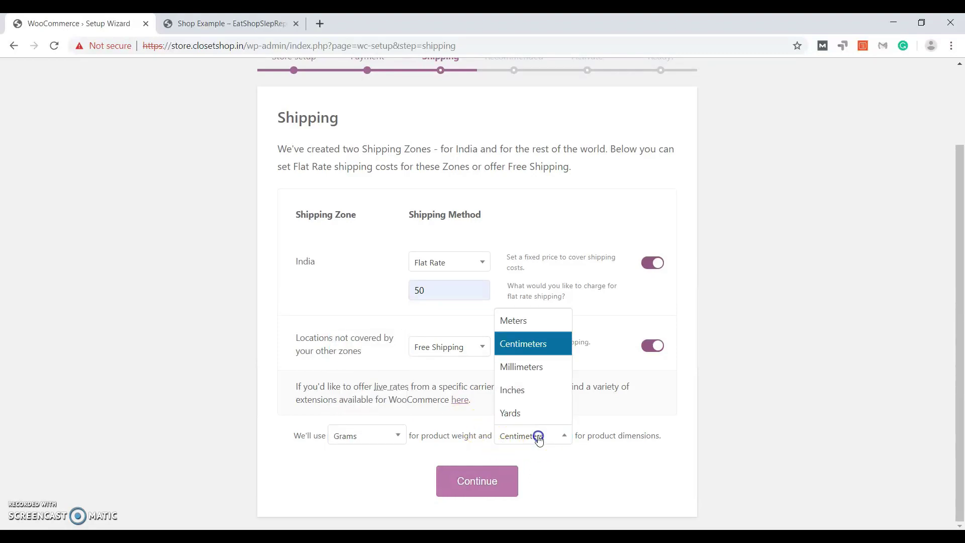
click(541, 345)
click(450, 486)
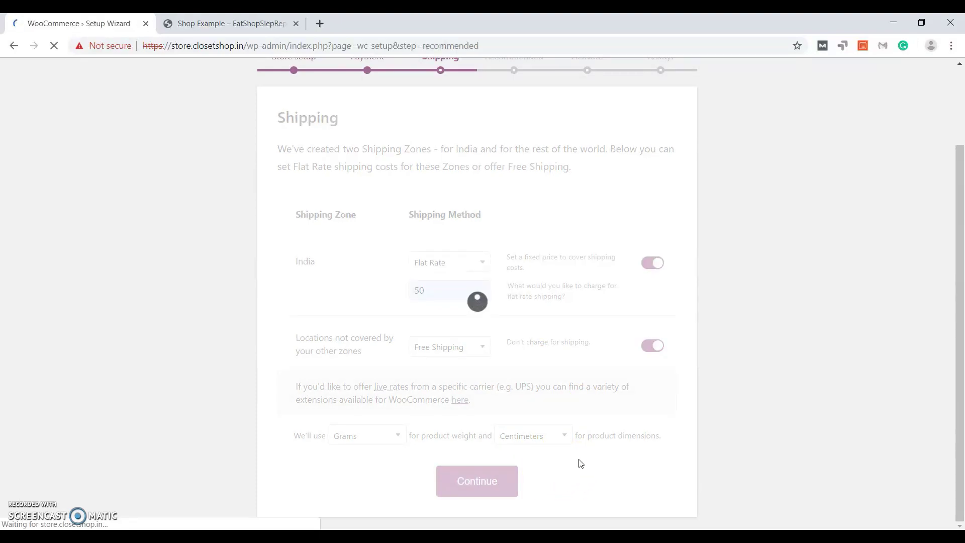
Deselect the recommended Mailchimp, Facebook and Storefront Theme features and continue to the Activate step.
scroll(417, 340, down, 1)
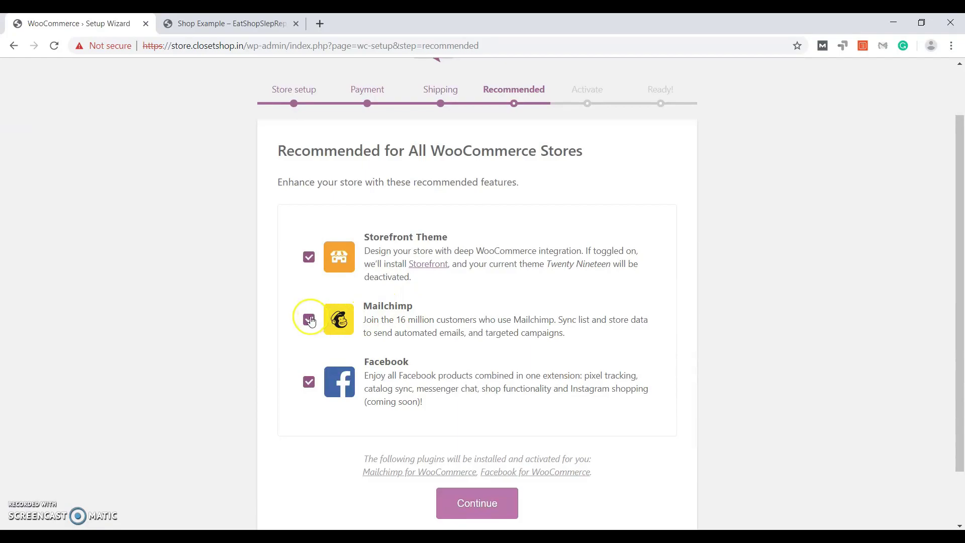
click(309, 320)
click(309, 382)
click(309, 257)
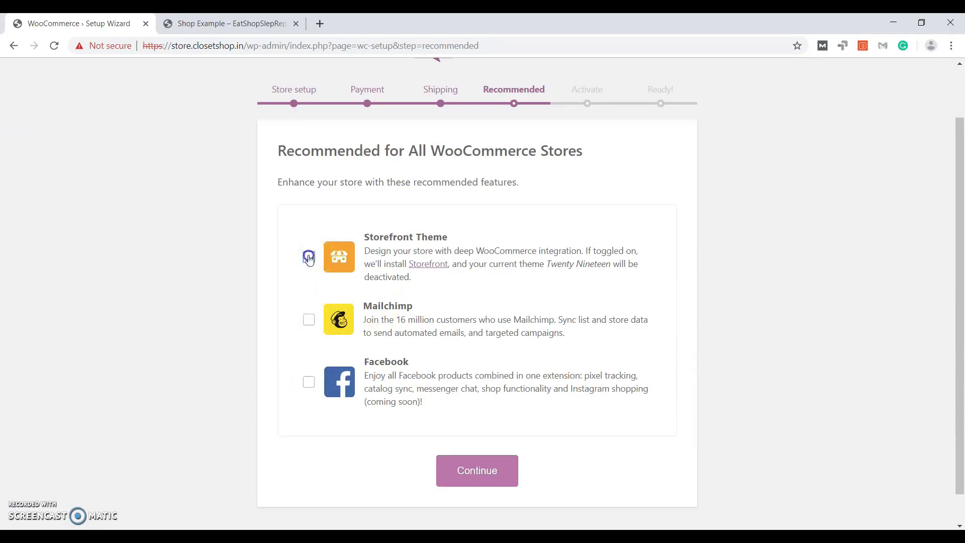
click(461, 480)
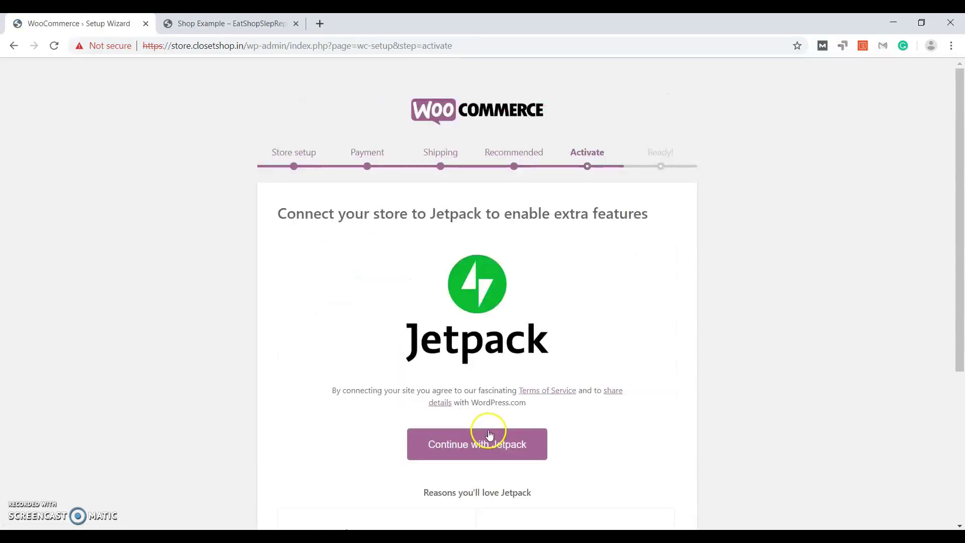
Skip the Jetpack connection and leave the finished setup wizard for the WordPress dashboard.
scroll(503, 417, down, 5)
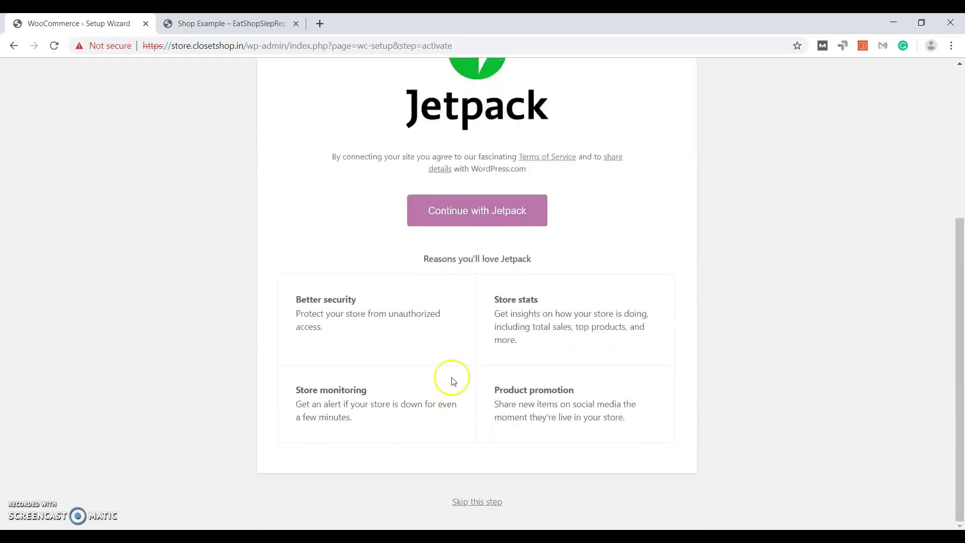
click(483, 499)
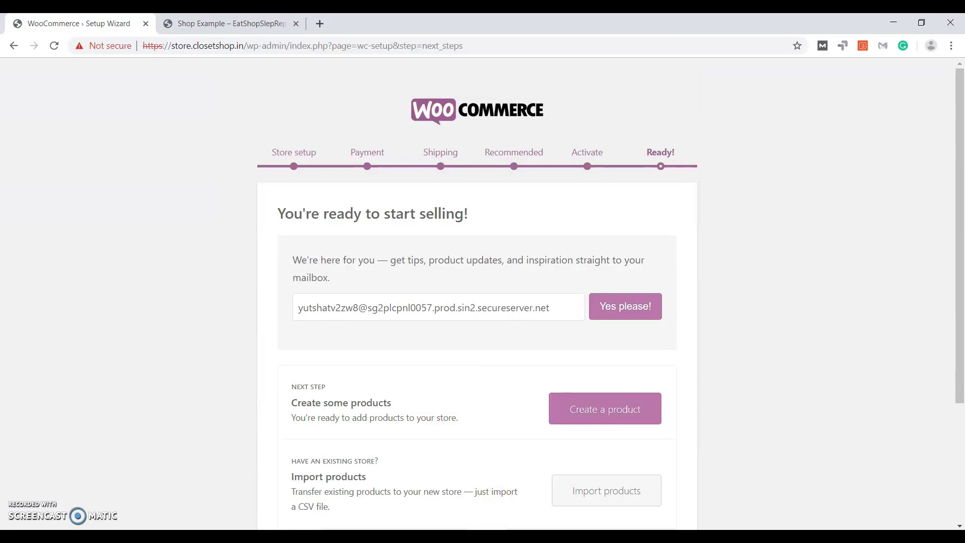
scroll(571, 355, down, 3)
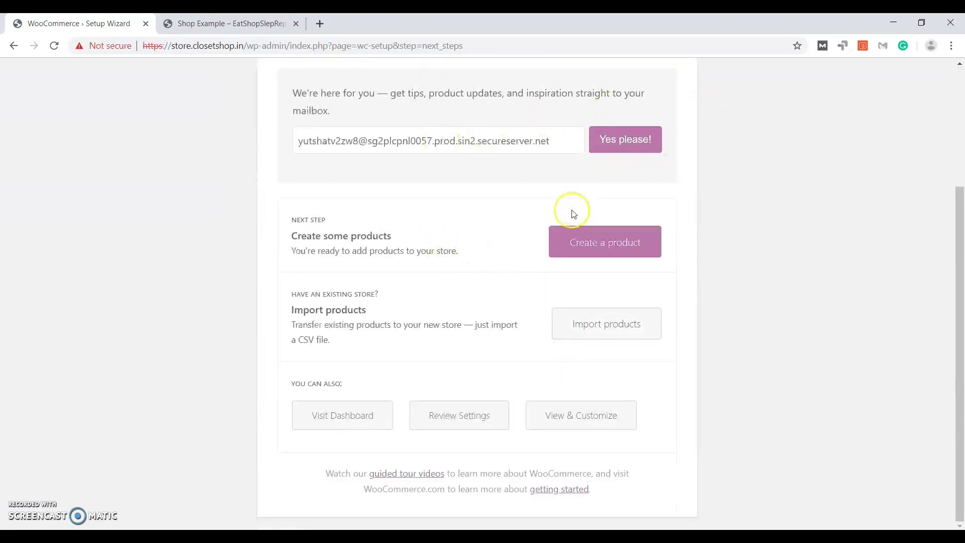
click(330, 419)
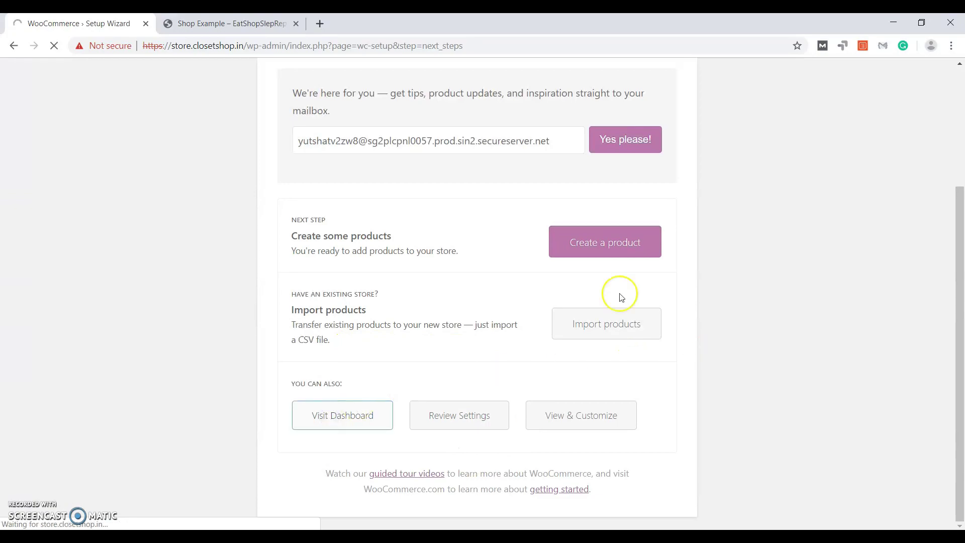
Reload the shop's public home page and return to the WordPress dashboard.
click(231, 24)
key(F5)
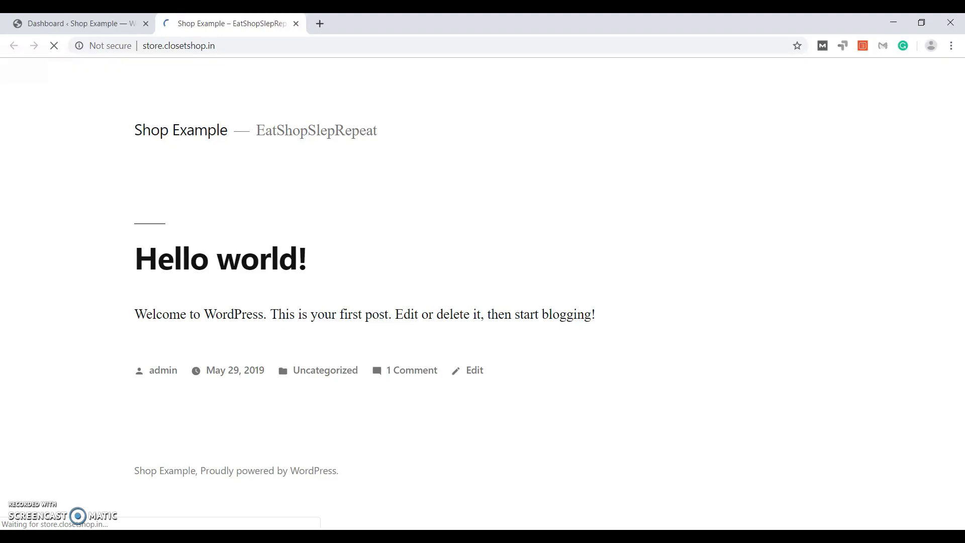
key(ctrl+1)
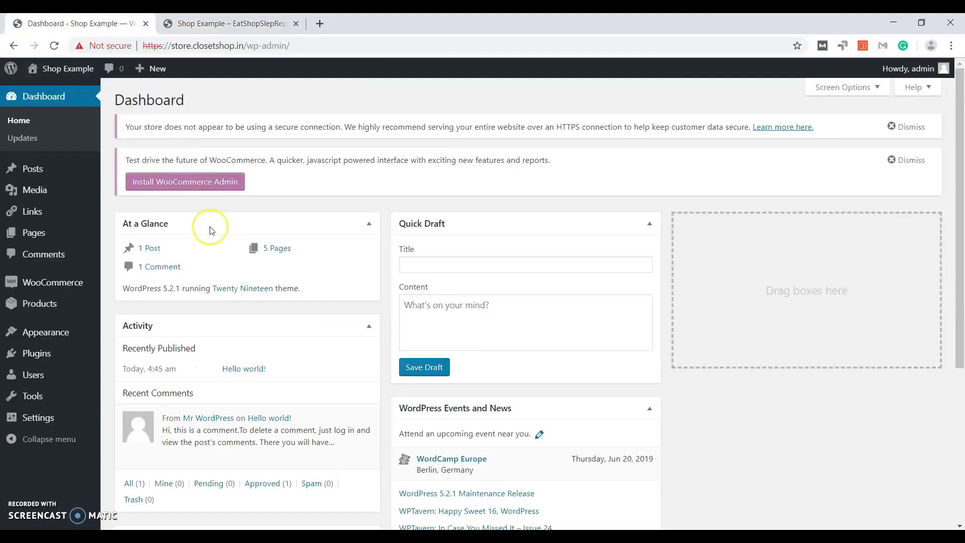
Install a new theme from the uploaded file astra.1.8.3.zip and activate it.
mouse_move(64, 294)
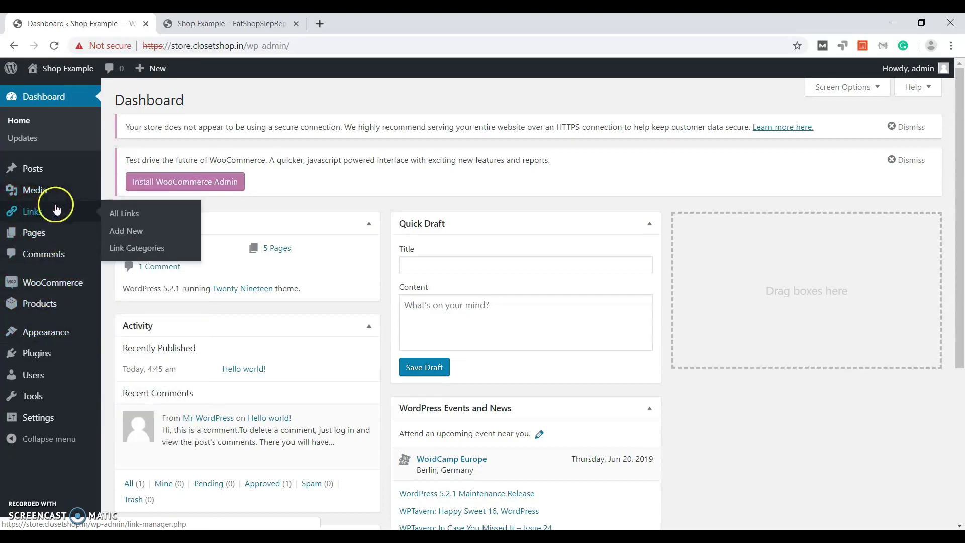
mouse_move(70, 334)
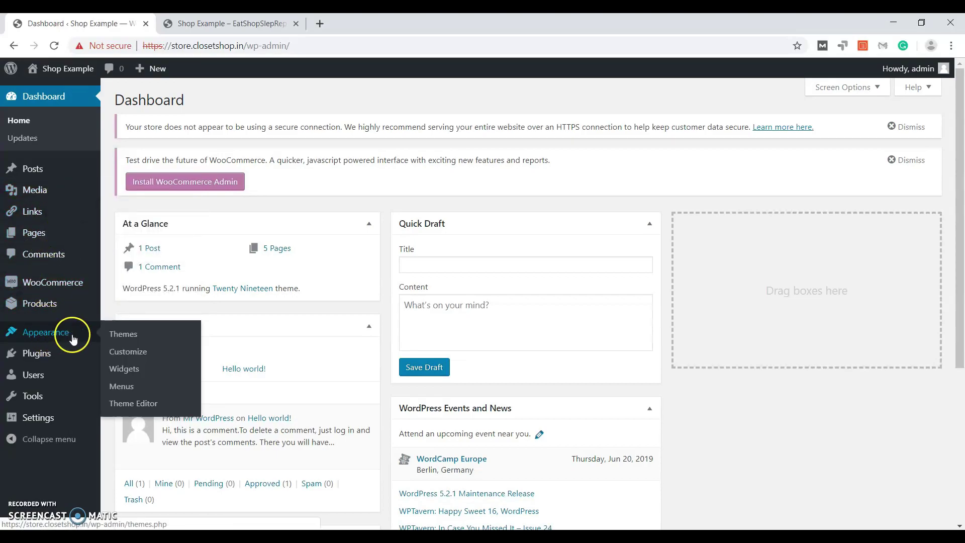
click(123, 335)
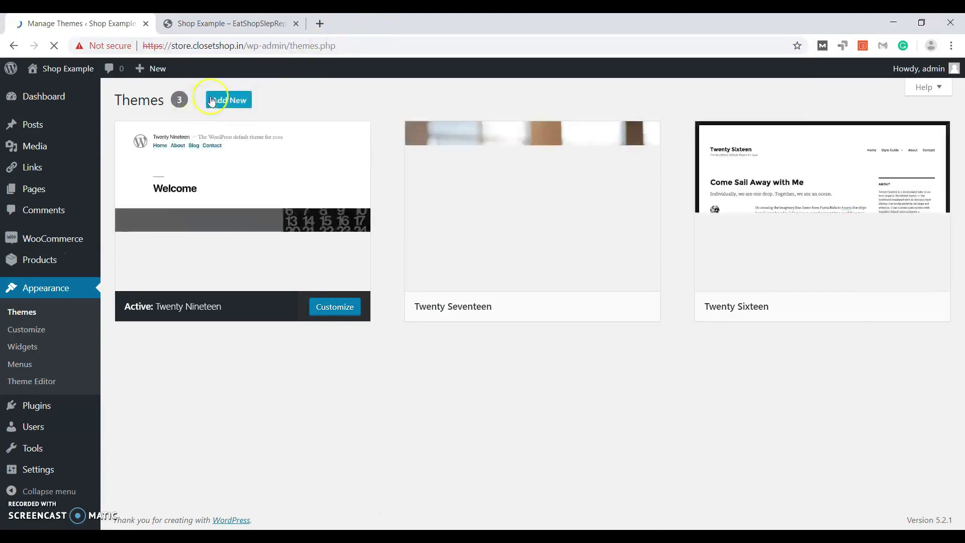
click(224, 102)
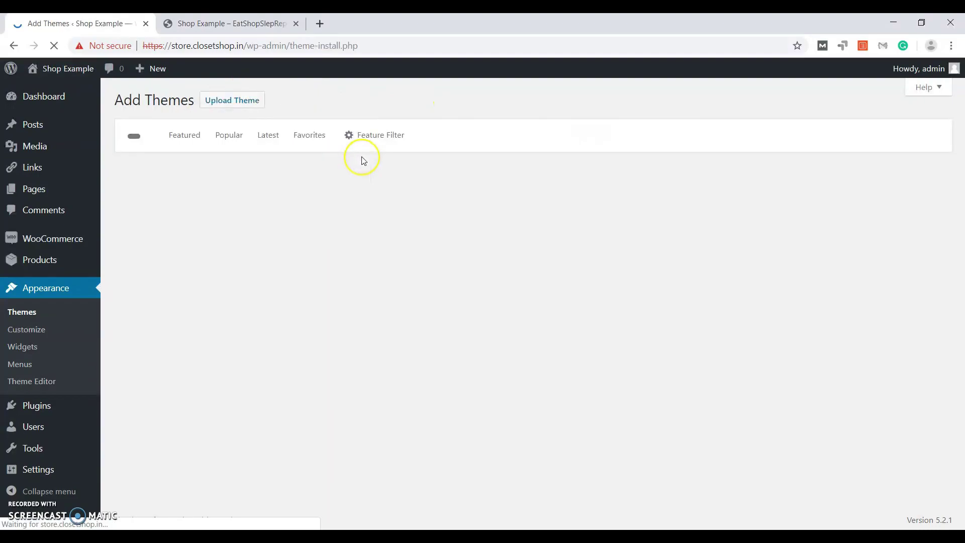
click(219, 104)
click(452, 216)
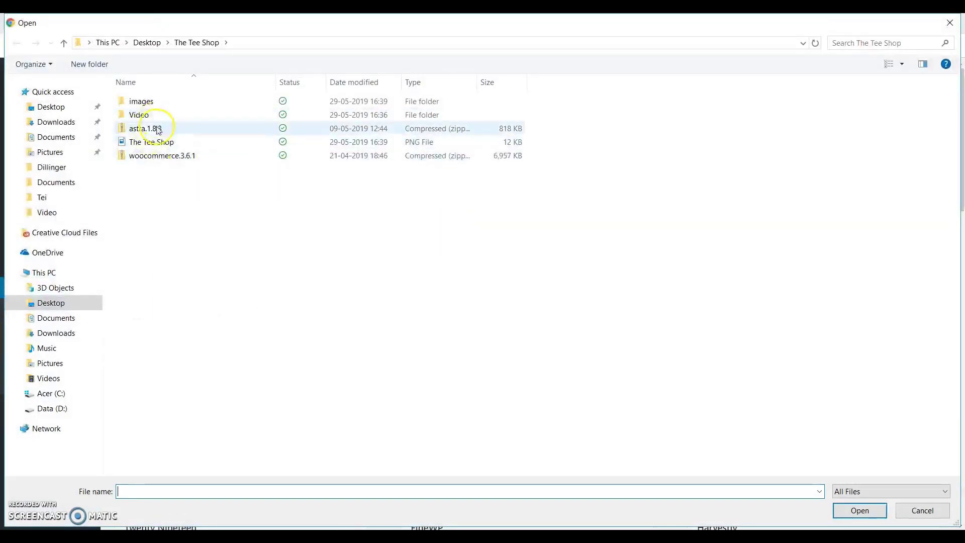
double_click(148, 130)
click(596, 219)
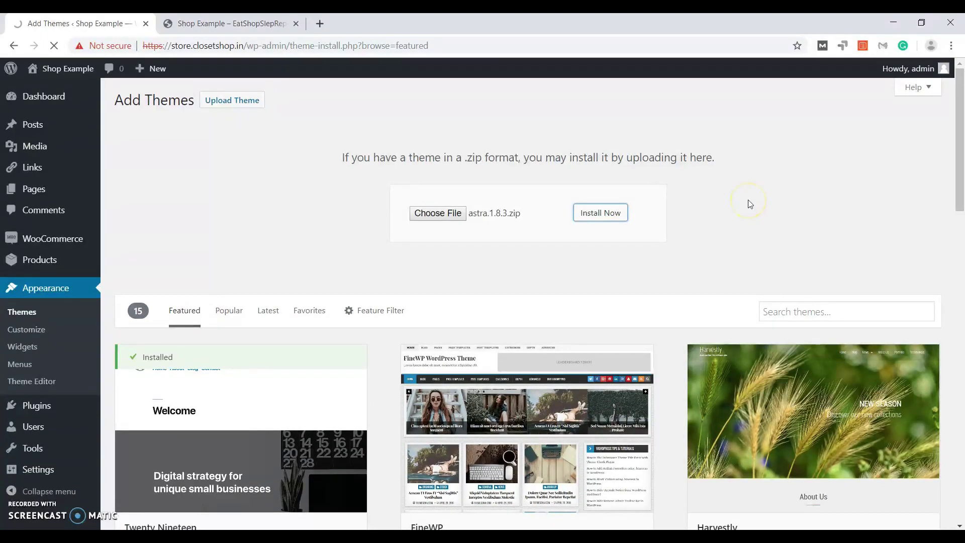
scroll(722, 198, down, 2)
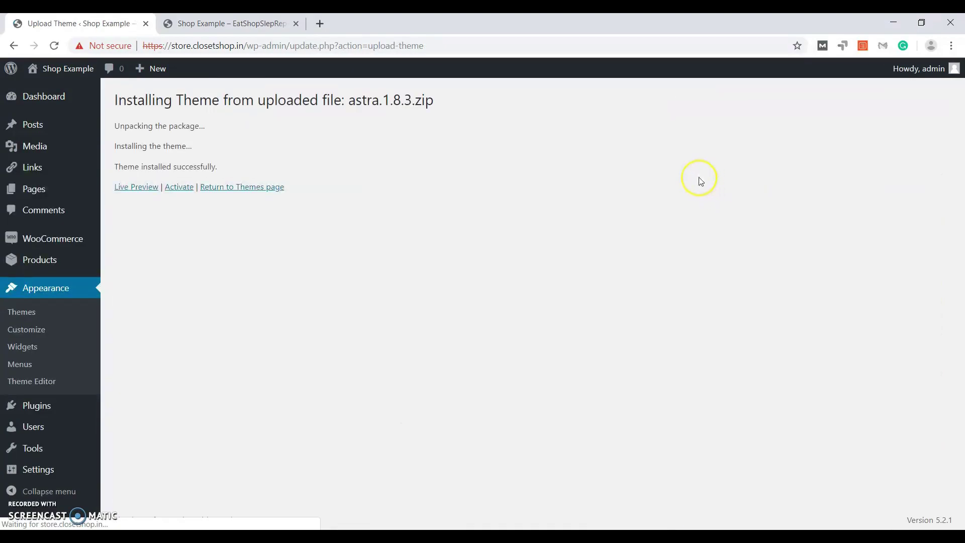
click(190, 187)
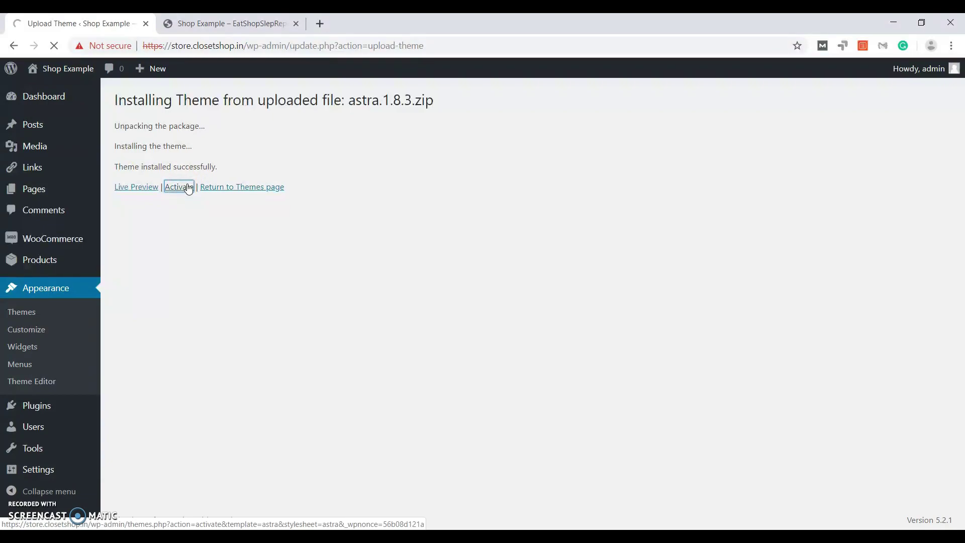
Reload the shop's public home page and examine its layout with the Astra theme.
click(211, 23)
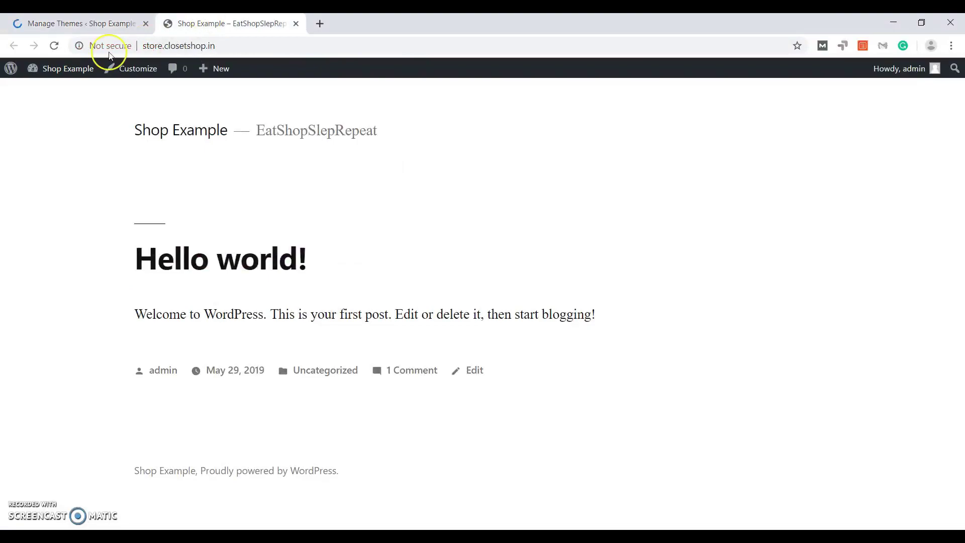
click(56, 47)
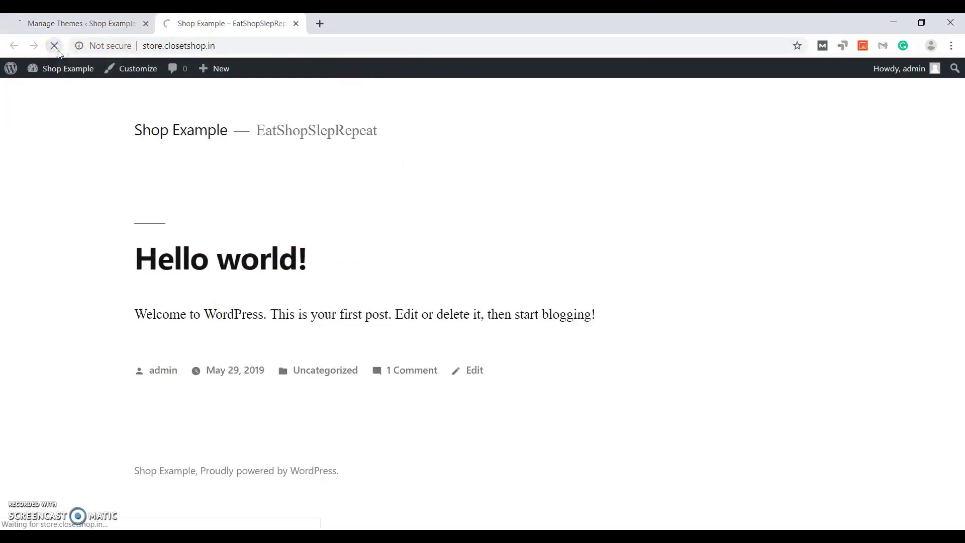
scroll(817, 269, down, 4)
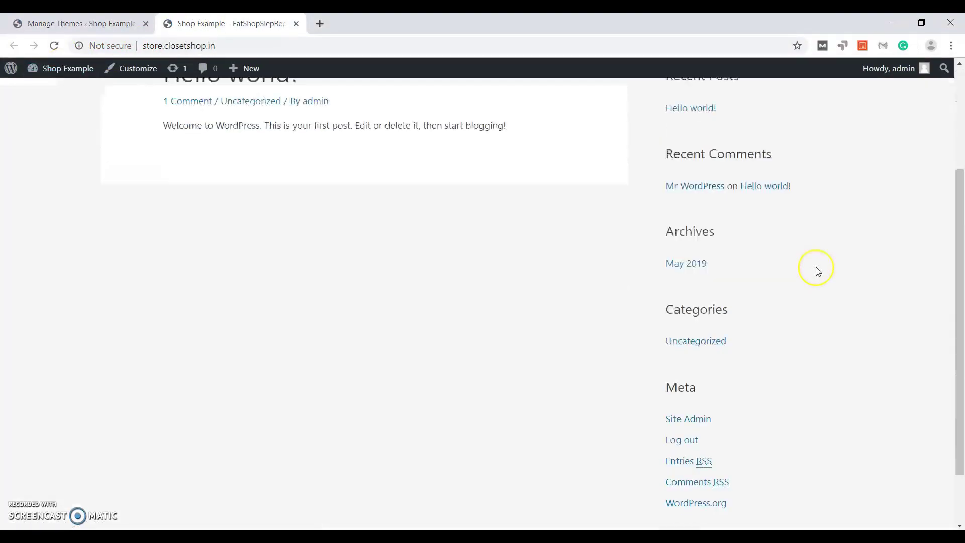
scroll(817, 271, up, 4)
scroll(817, 271, down, 4)
scroll(795, 274, up, 5)
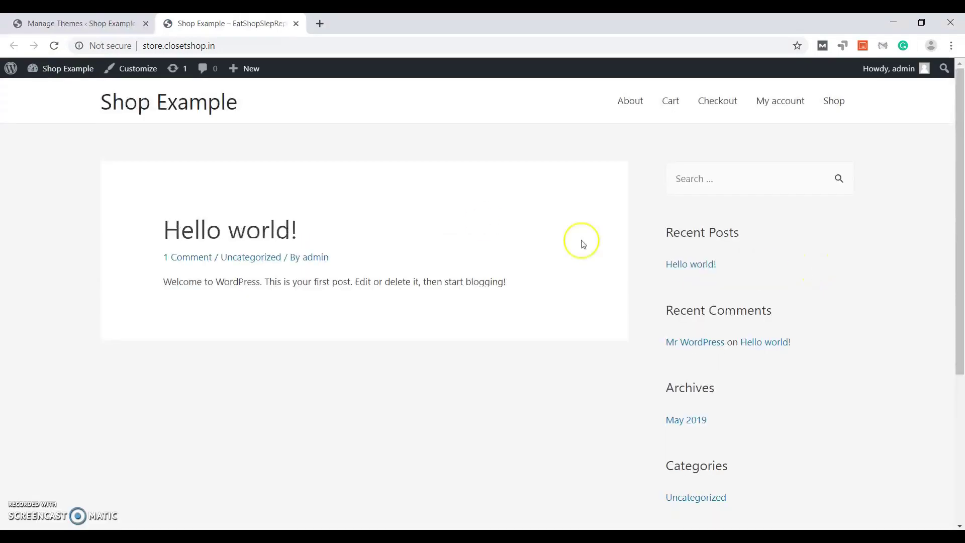
Return to the installed themes in the site admin and update the Astra theme to the new version.
click(80, 24)
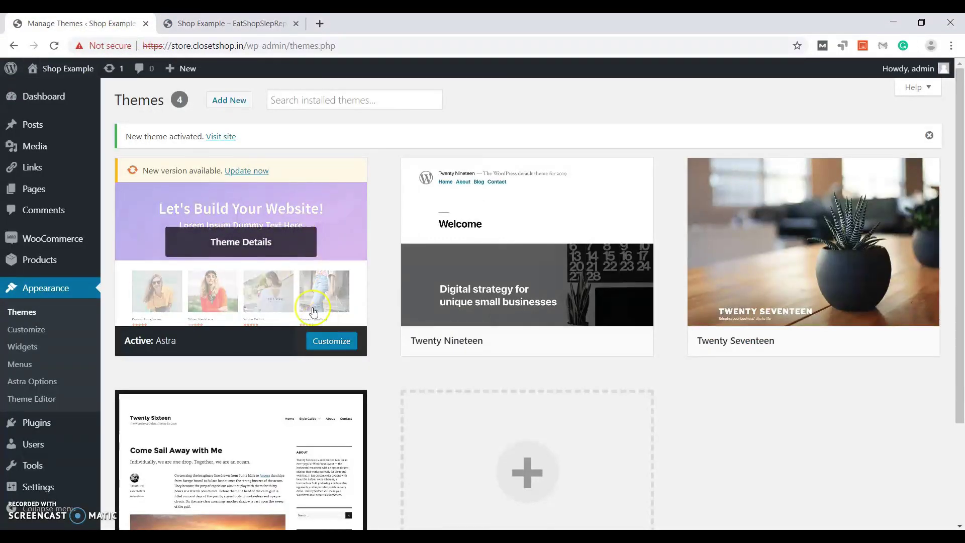
click(254, 172)
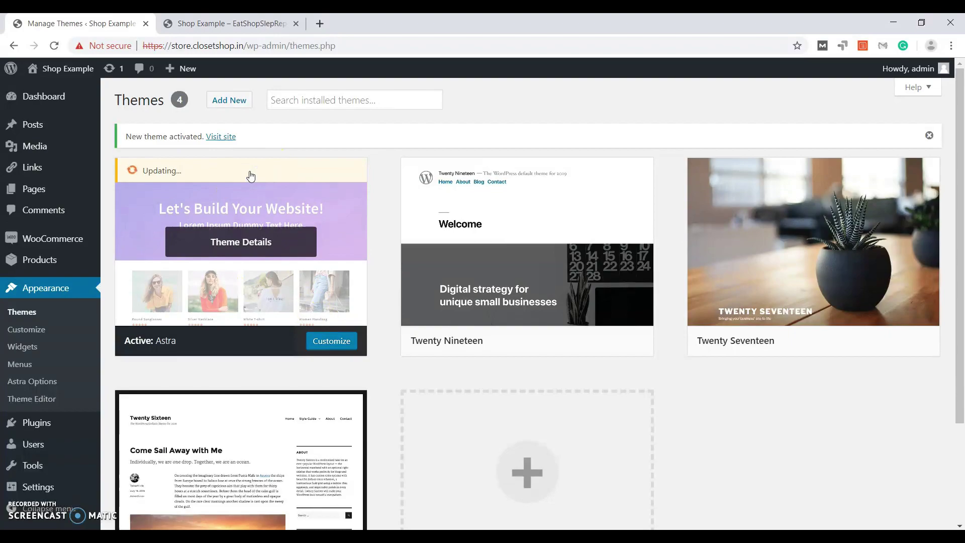
Review the WooCommerce product and payment settings, and the general settings down to the currency options.
click(77, 239)
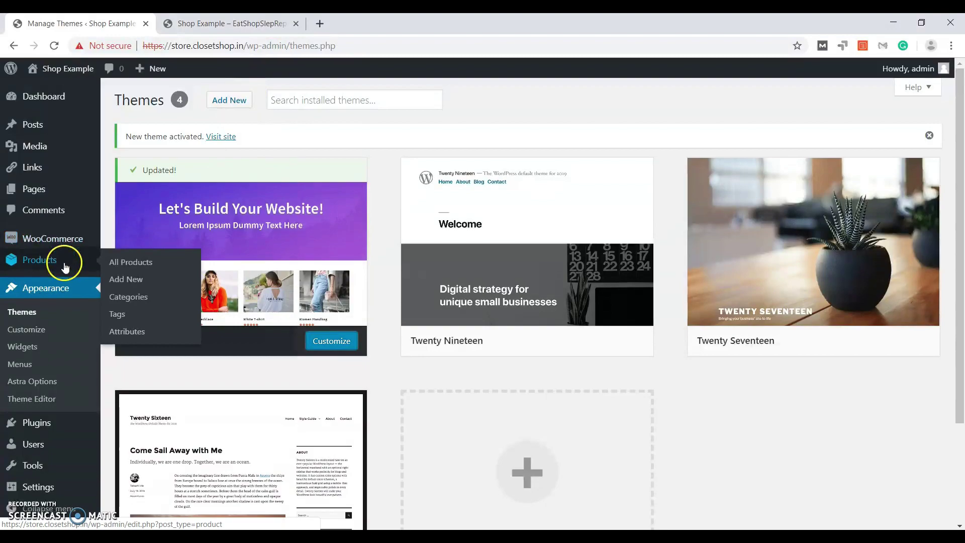
mouse_move(56, 240)
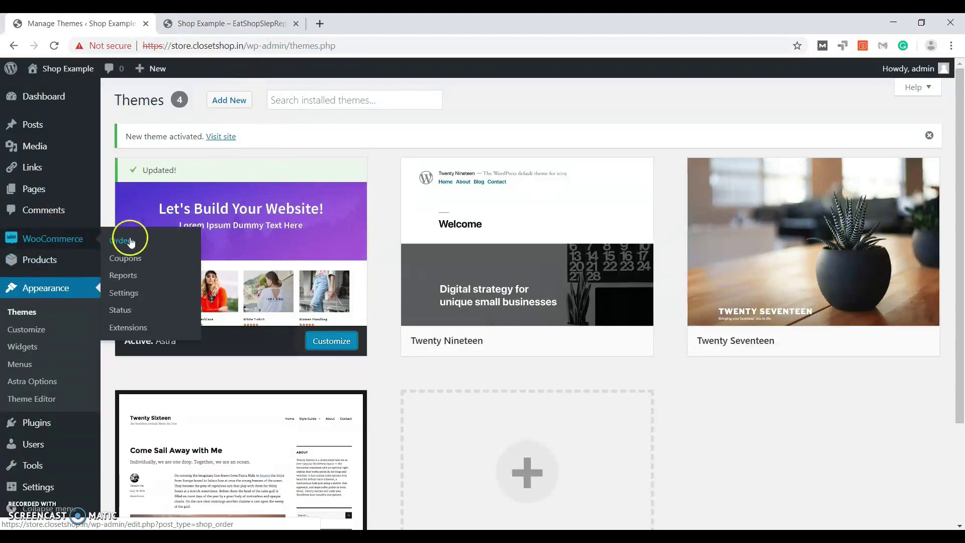
click(124, 292)
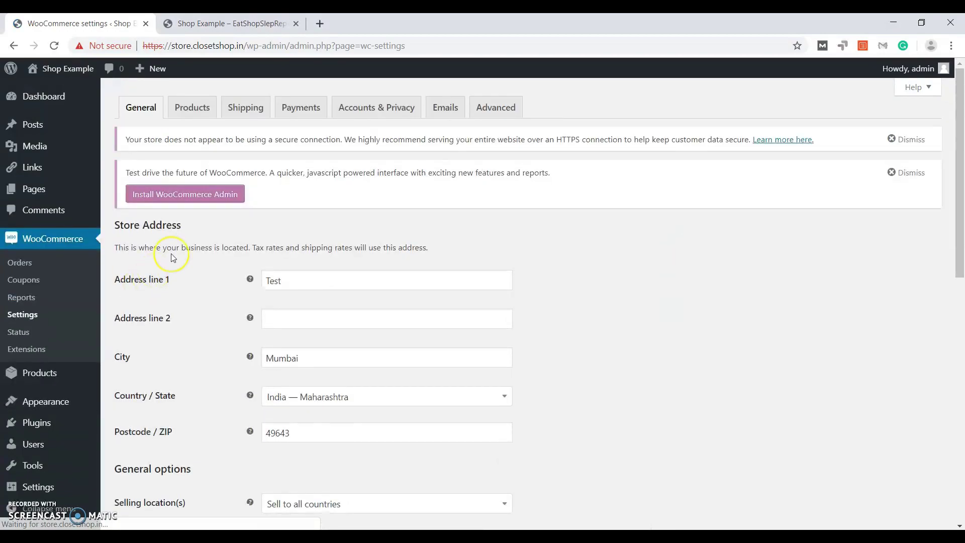
click(190, 104)
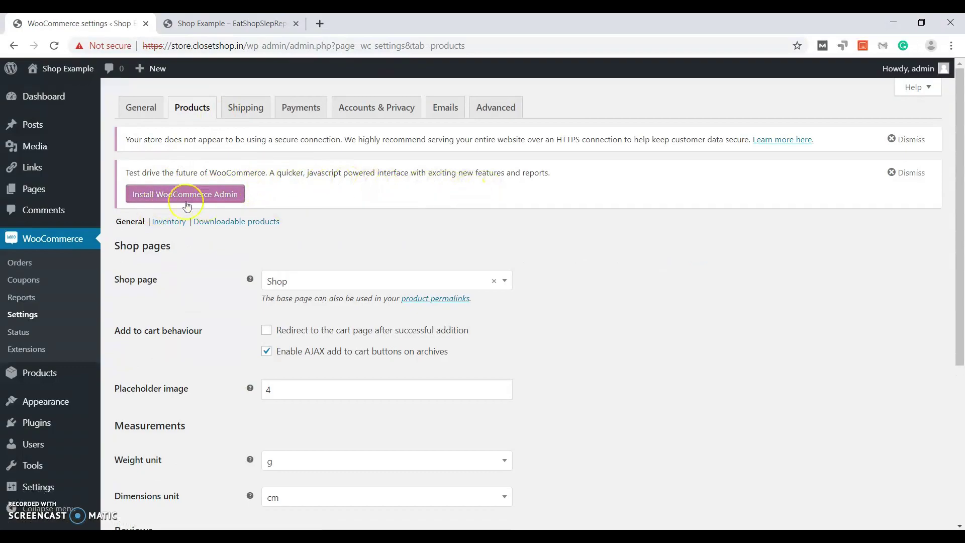
click(307, 111)
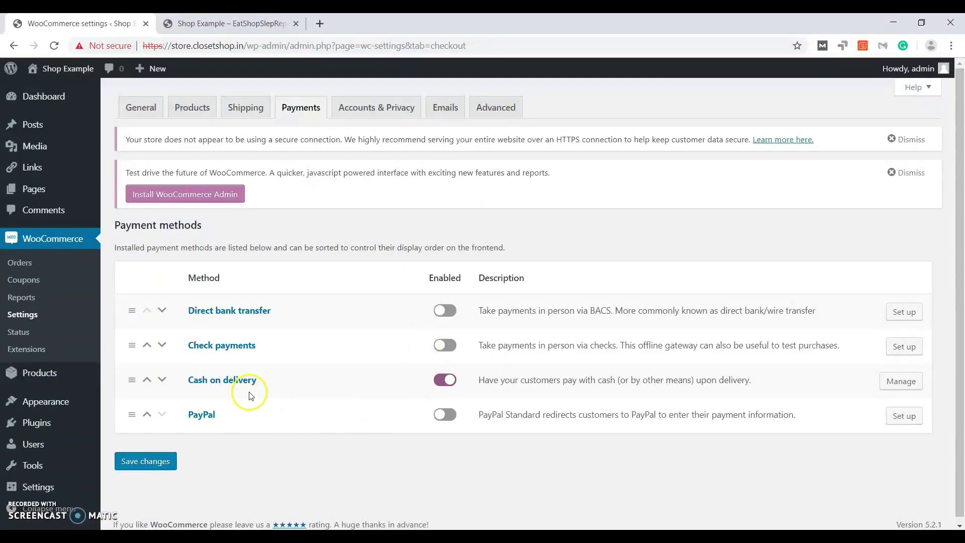
click(157, 109)
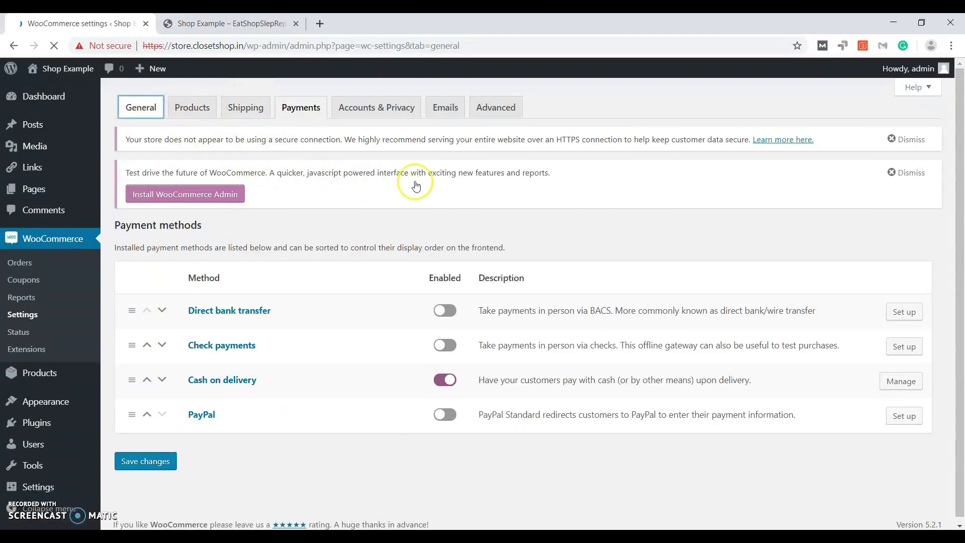
scroll(317, 241, down, 5)
scroll(211, 351, down, 5)
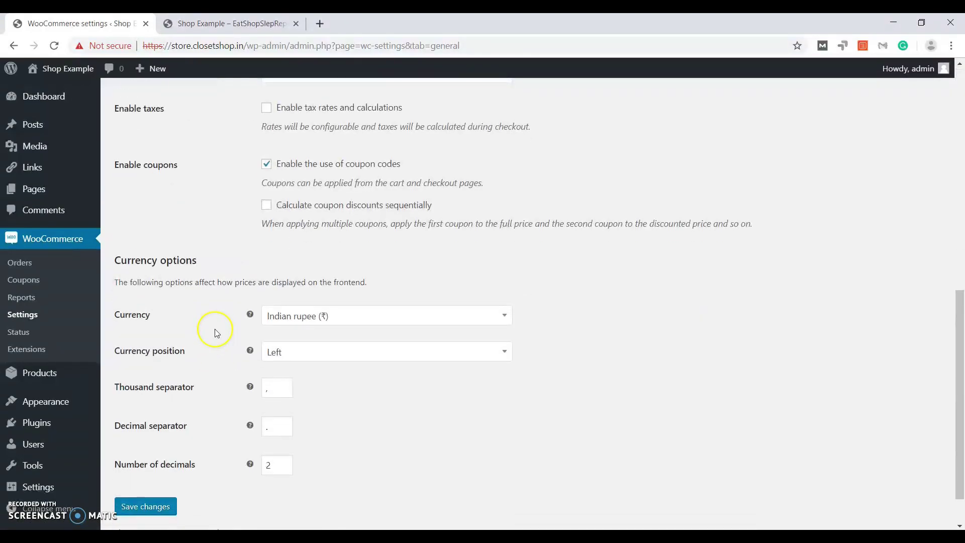
Review the coupon and currency options in the general store settings once more.
scroll(342, 211, up, 1)
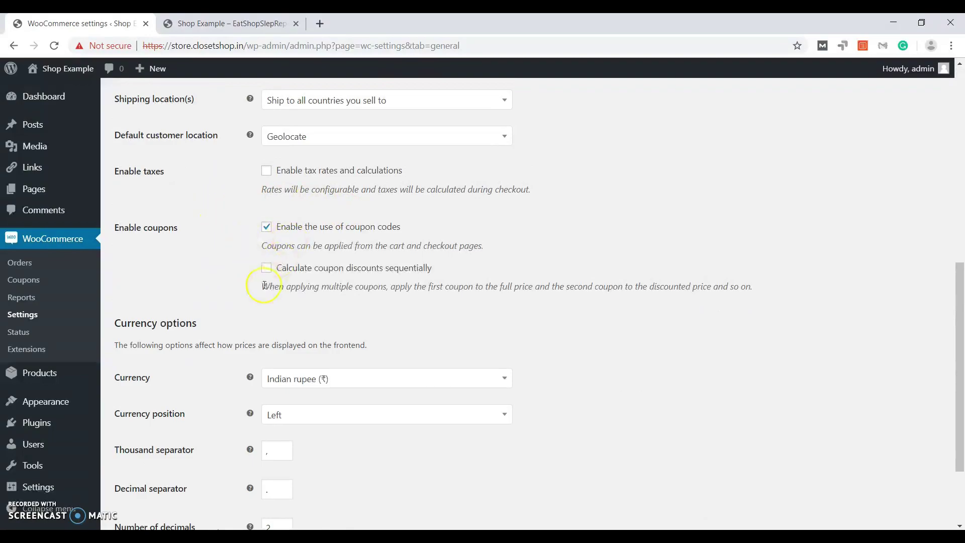
scroll(340, 304, down, 2)
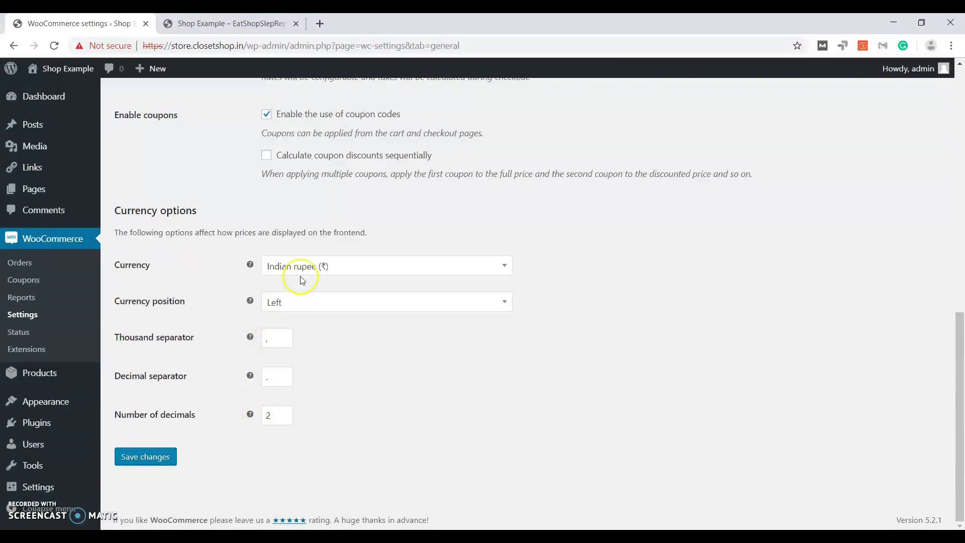
scroll(299, 287, up, 11)
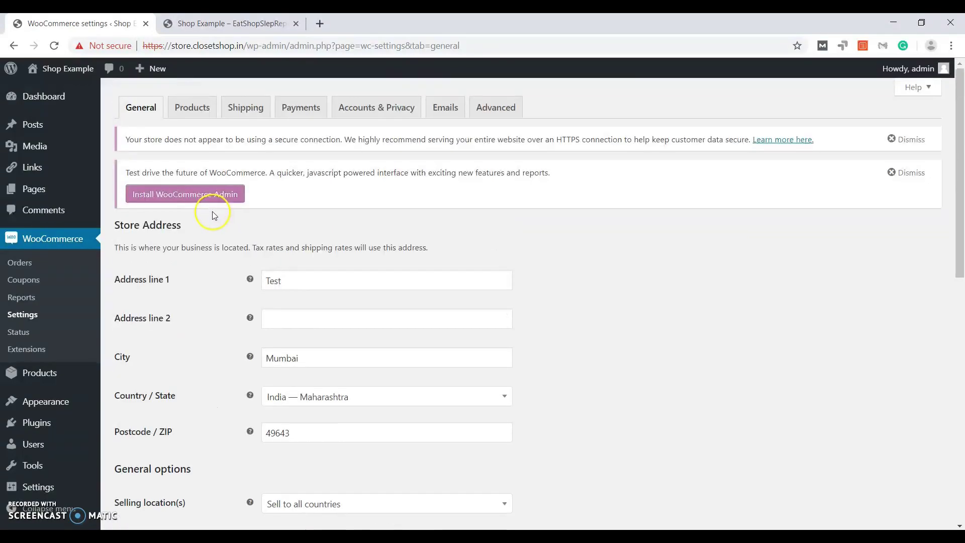
Check the pages selectable as shop page, keep Shop, and review the measurement, review and rating options in the product settings.
click(200, 114)
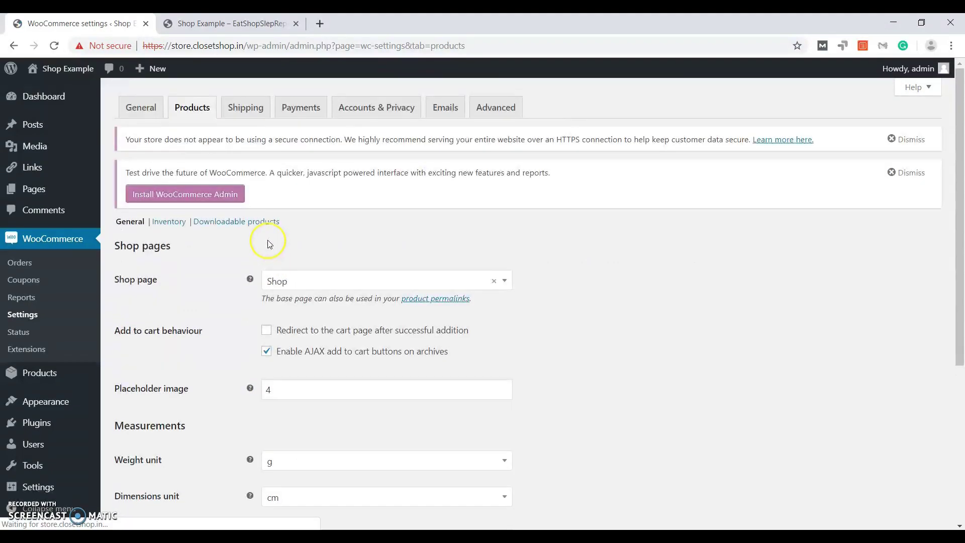
click(314, 280)
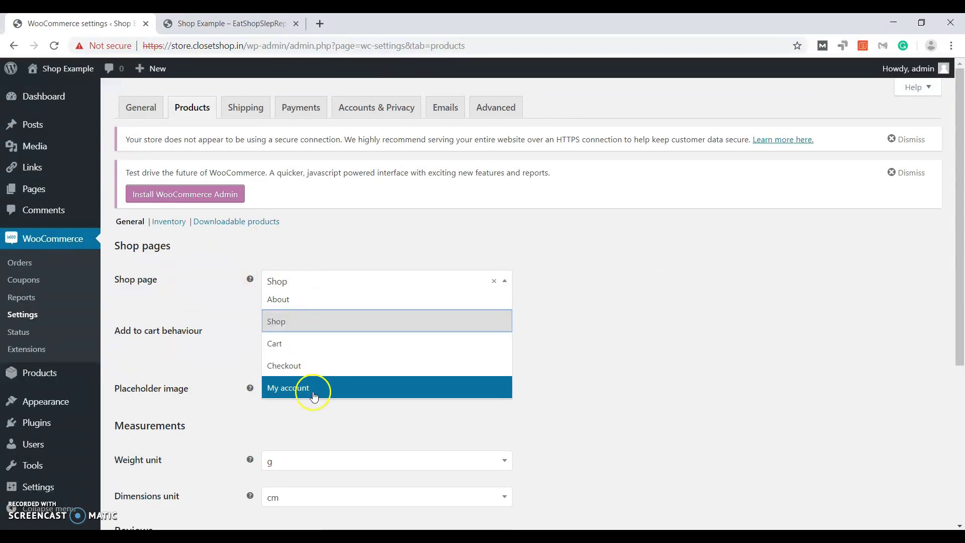
click(327, 321)
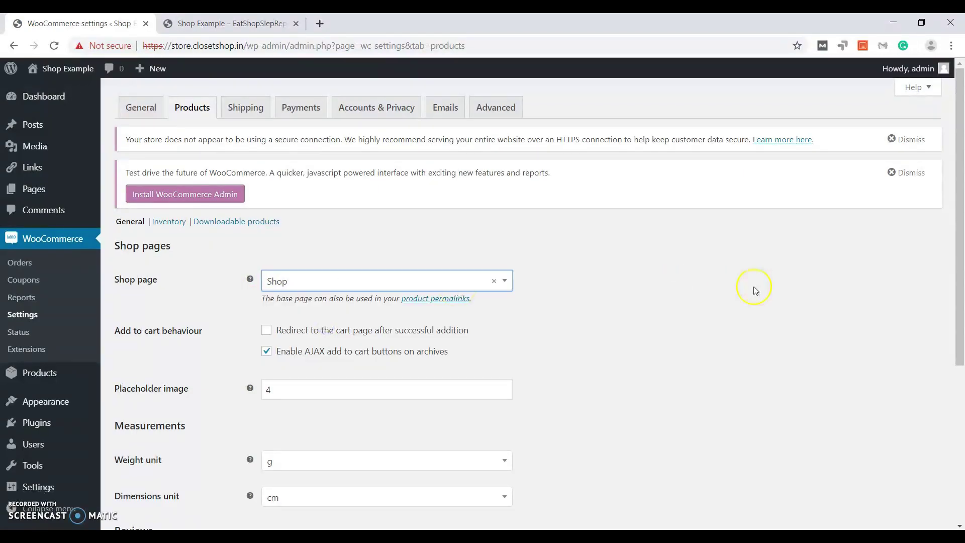
scroll(653, 312, down, 3)
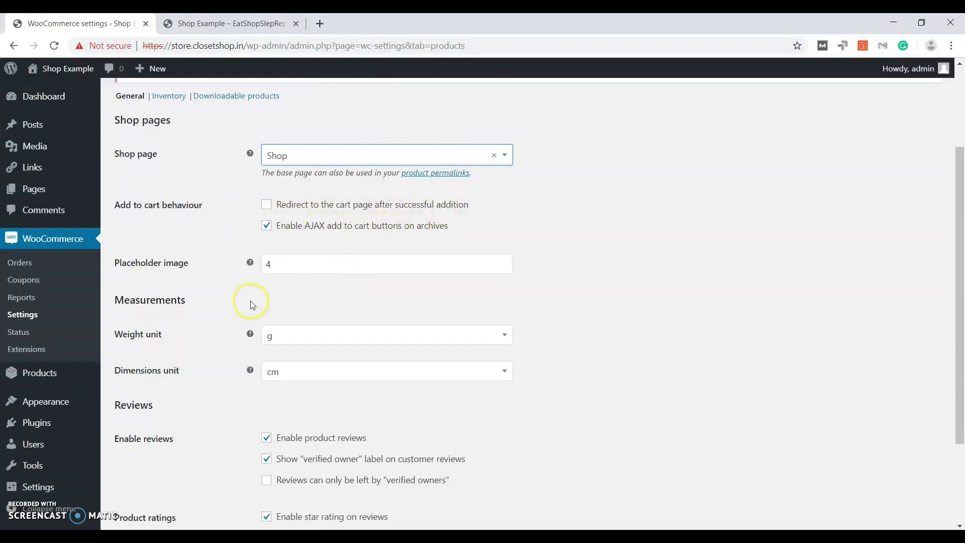
scroll(257, 304, down, 3)
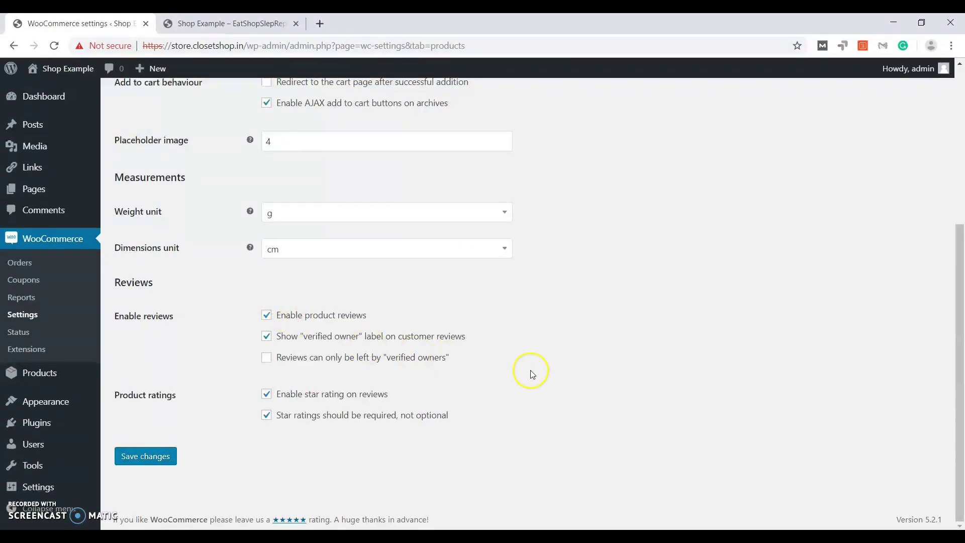
scroll(505, 377, up, 6)
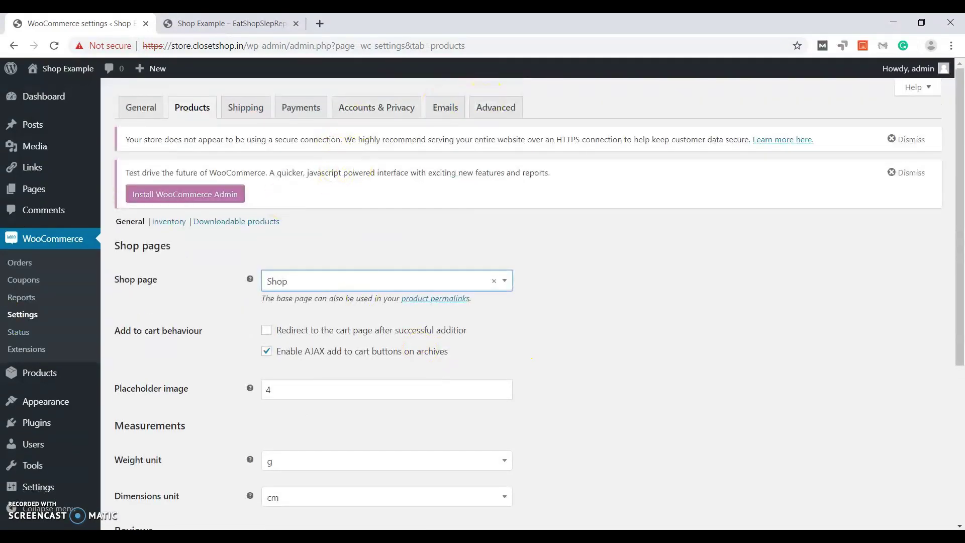
Open the list of all products in the admin and load the public shop page at store.closetshop.in/shop.
mouse_move(47, 372)
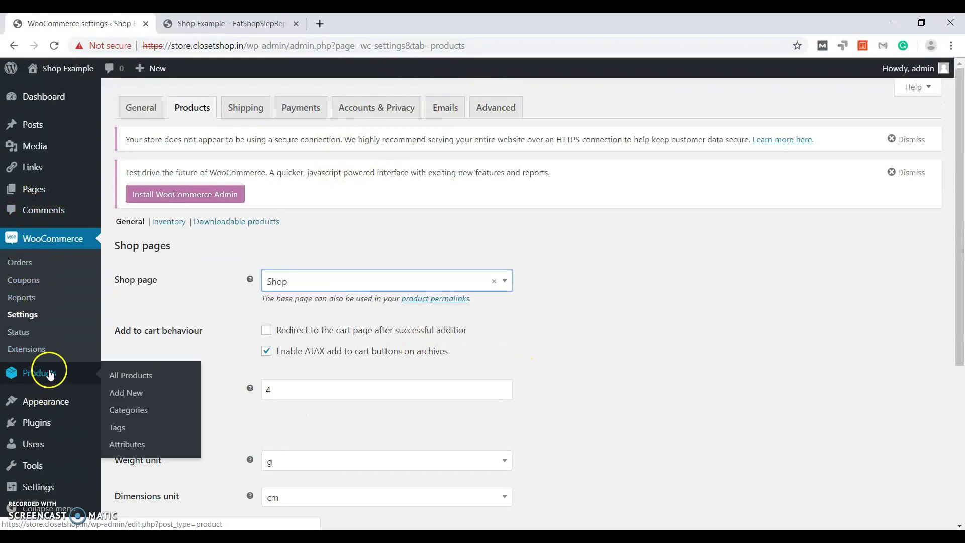
click(122, 376)
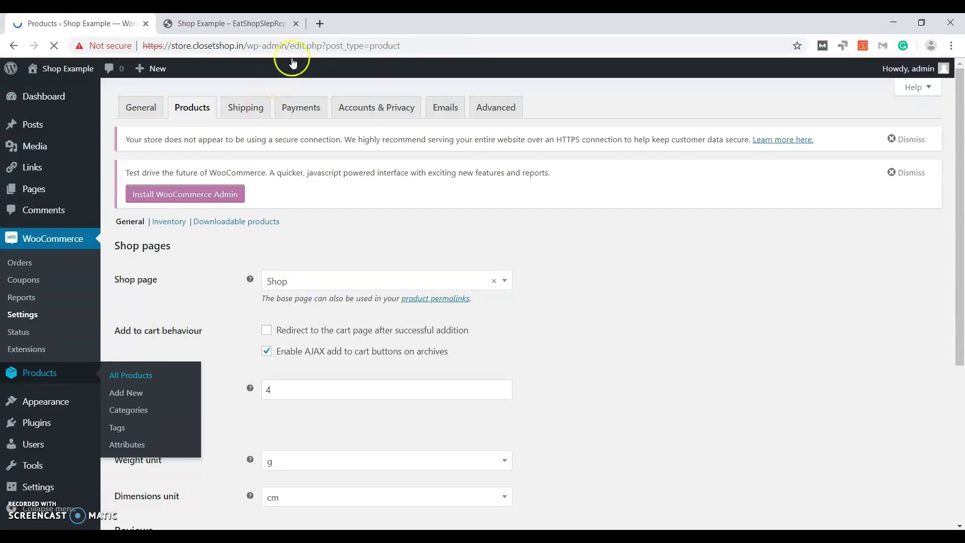
click(259, 25)
click(266, 45)
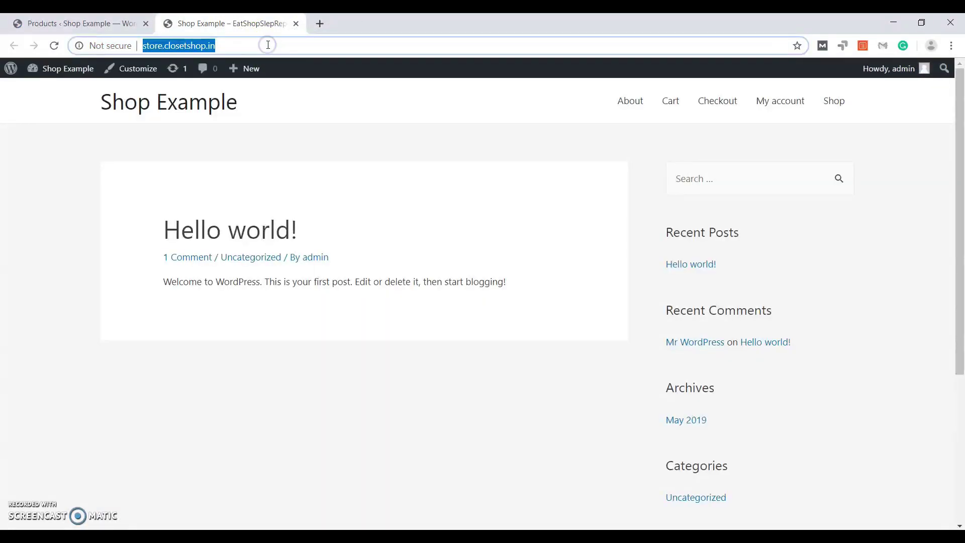
click(268, 45)
text(/shop)
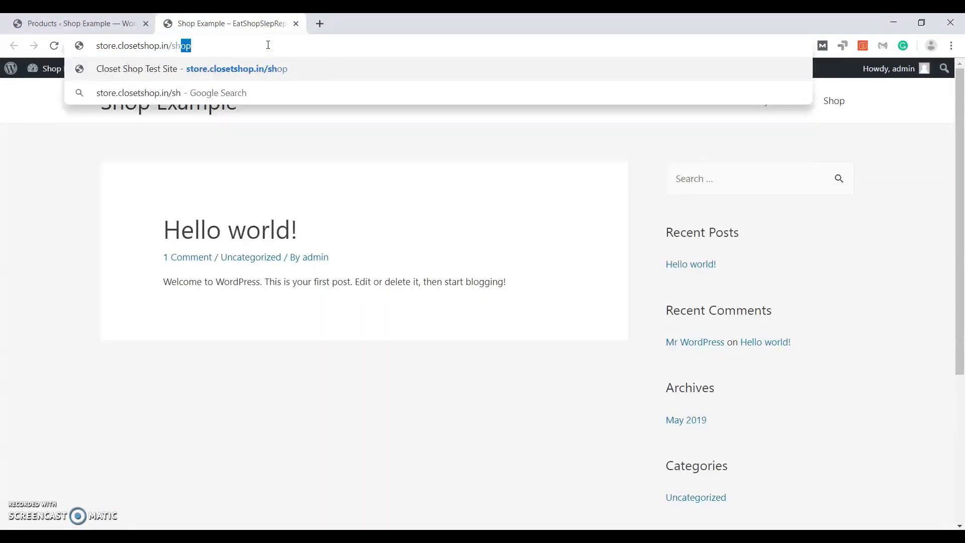
key(Return)
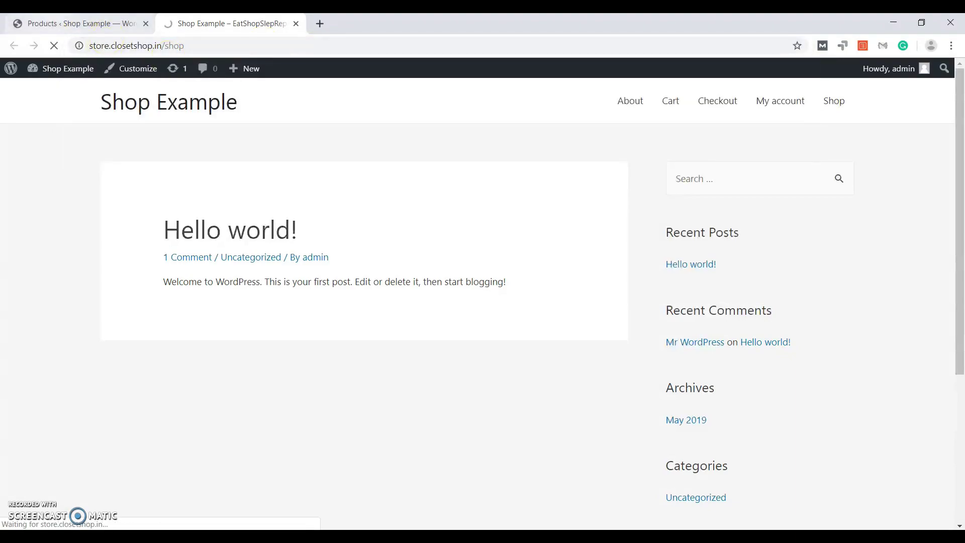
Check the loaded public shop page and return to the home page of the admin dashboard.
click(75, 24)
mouse_move(50, 97)
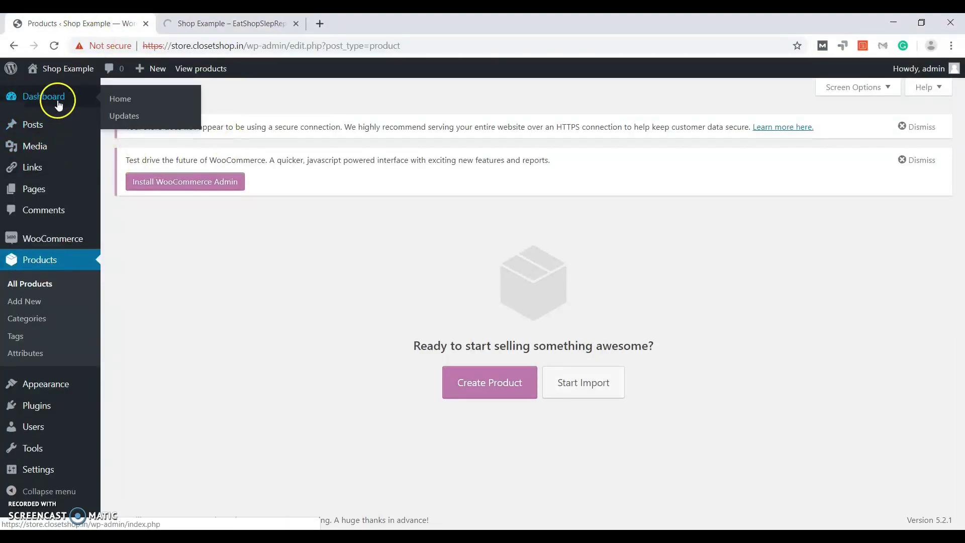
click(221, 23)
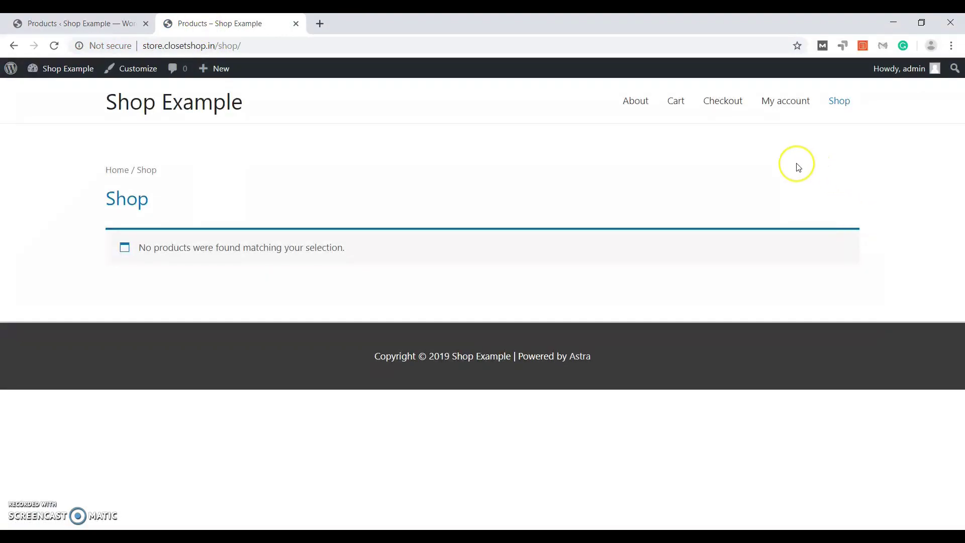
click(100, 24)
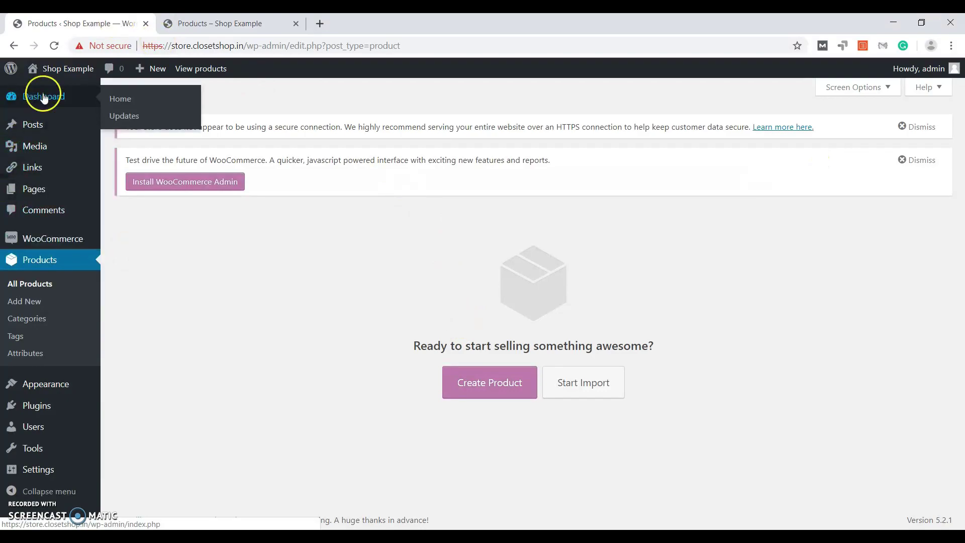
click(119, 100)
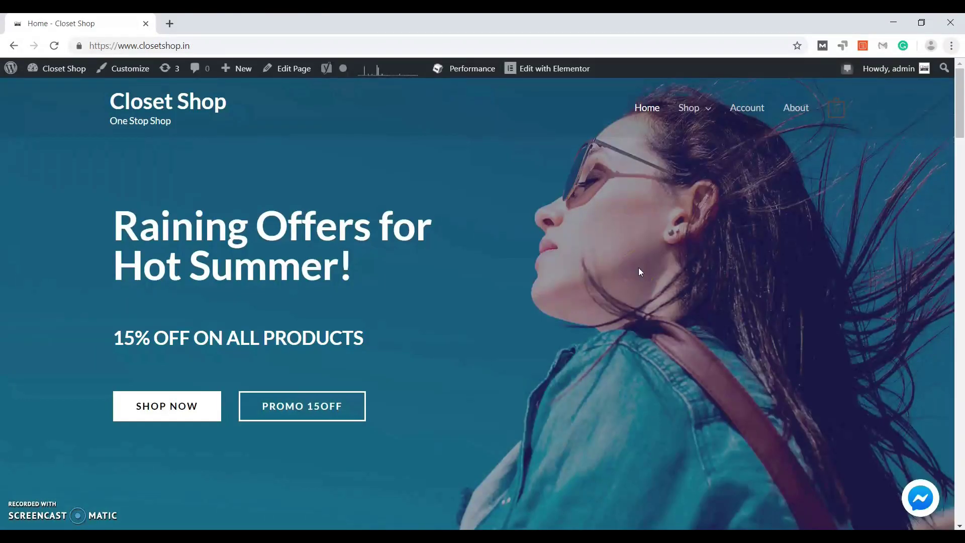
Examine the finished Closet Shop home page from its main banner through the promotions, featured products and service highlights to the footer.
scroll(912, 204, down, 8)
scroll(897, 138, down, 6)
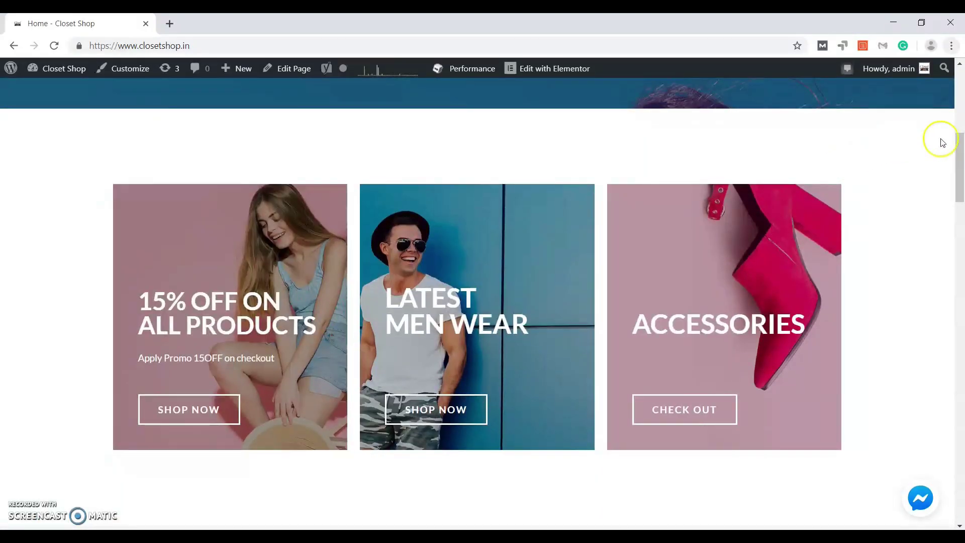
scroll(799, 221, down, 12)
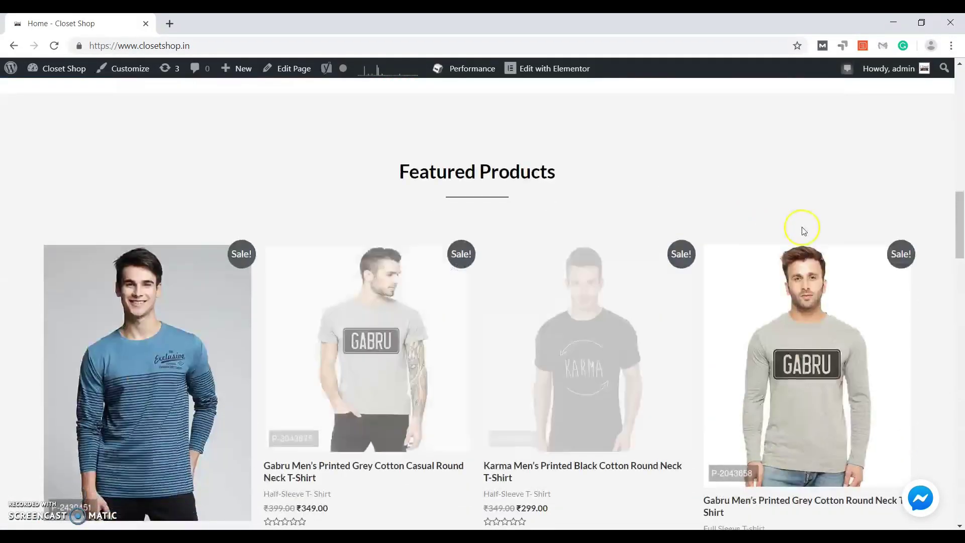
scroll(803, 209, down, 5)
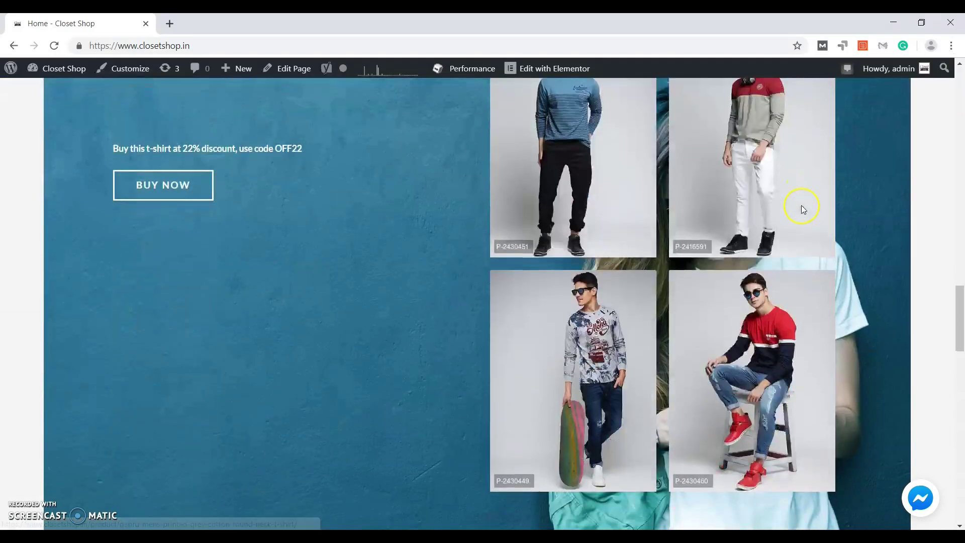
scroll(802, 209, up, 4)
scroll(802, 209, down, 5)
scroll(802, 206, down, 10)
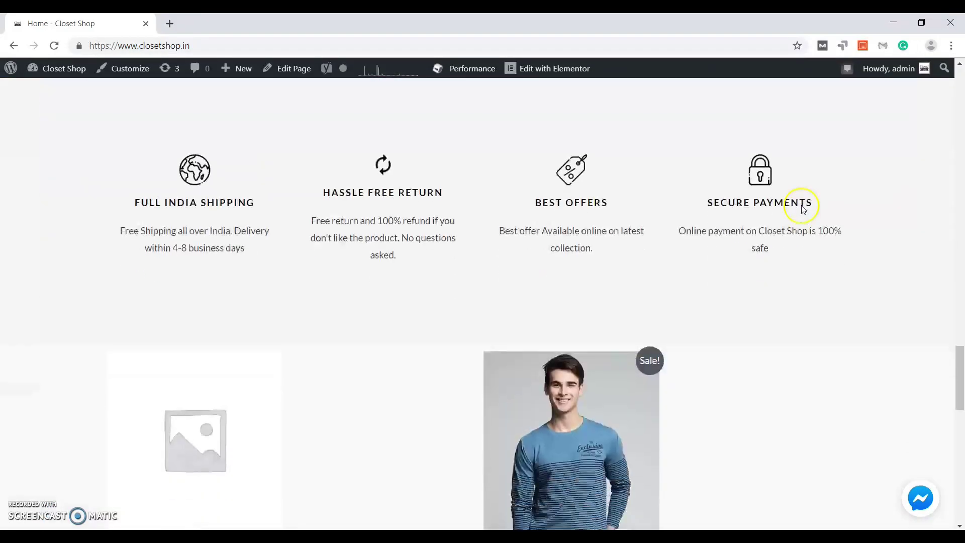
scroll(802, 207, down, 4)
scroll(803, 206, down, 7)
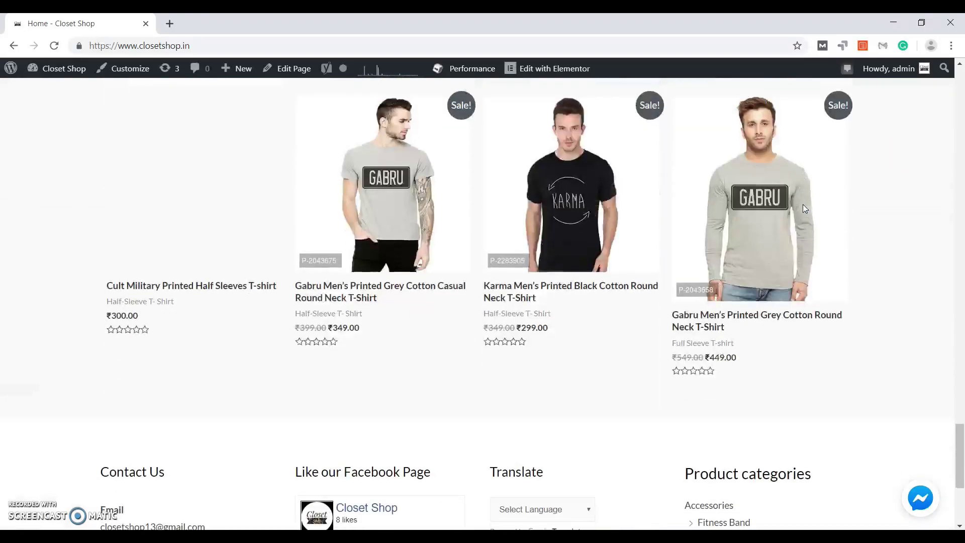